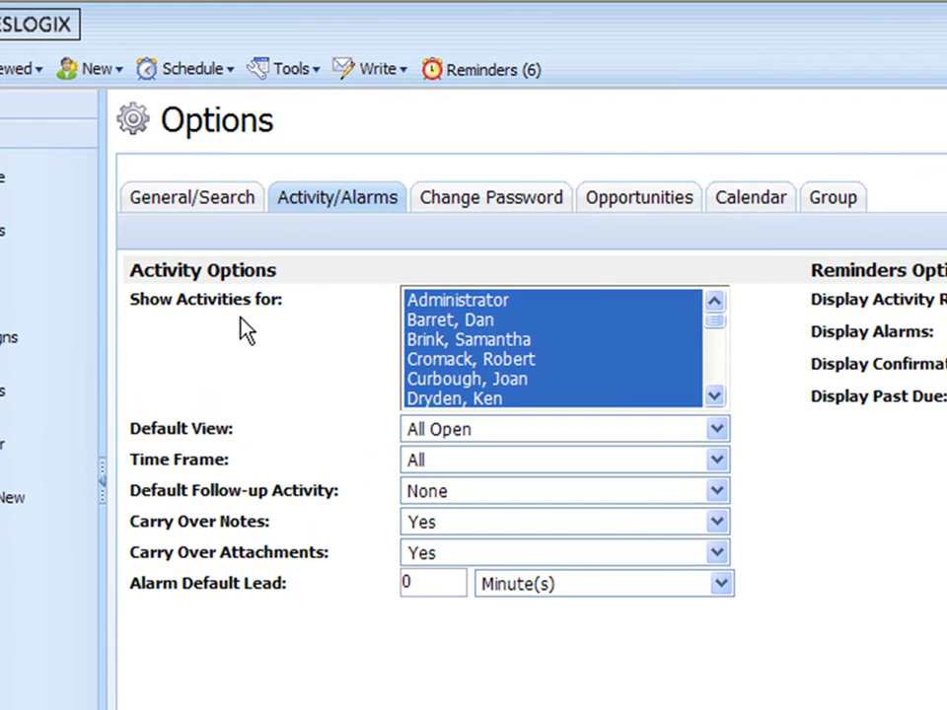
- Limit the users whose activities are shown to Administrator and the third, fifth and sixth users in the list
{"action": "left_click", "coordinate": [493, 340]}
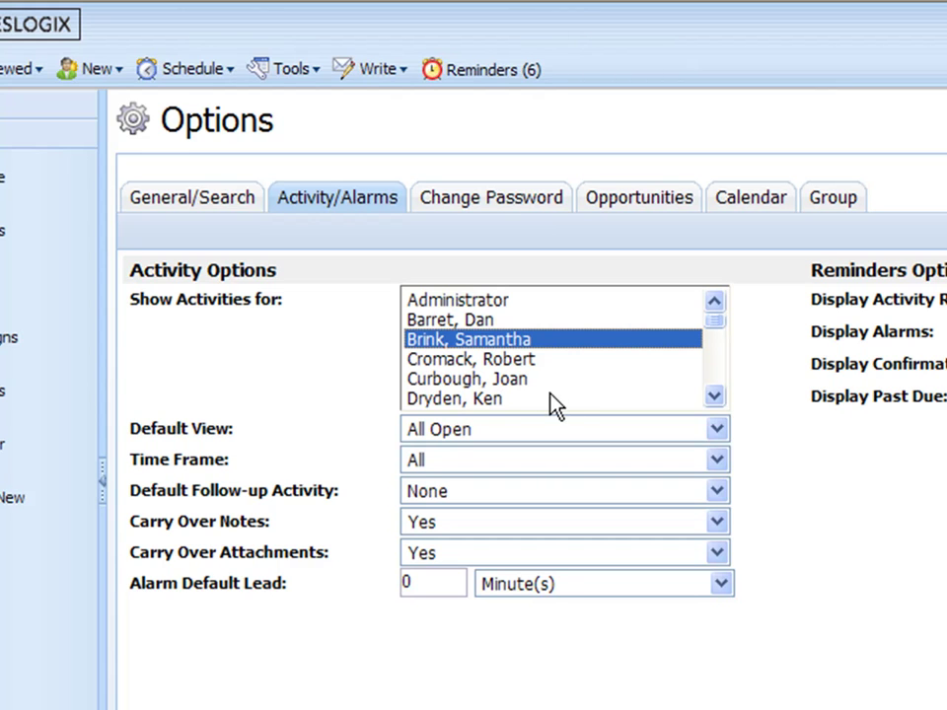
{"action": "left_click", "coordinate": [483, 378], "text": "ctrl"}
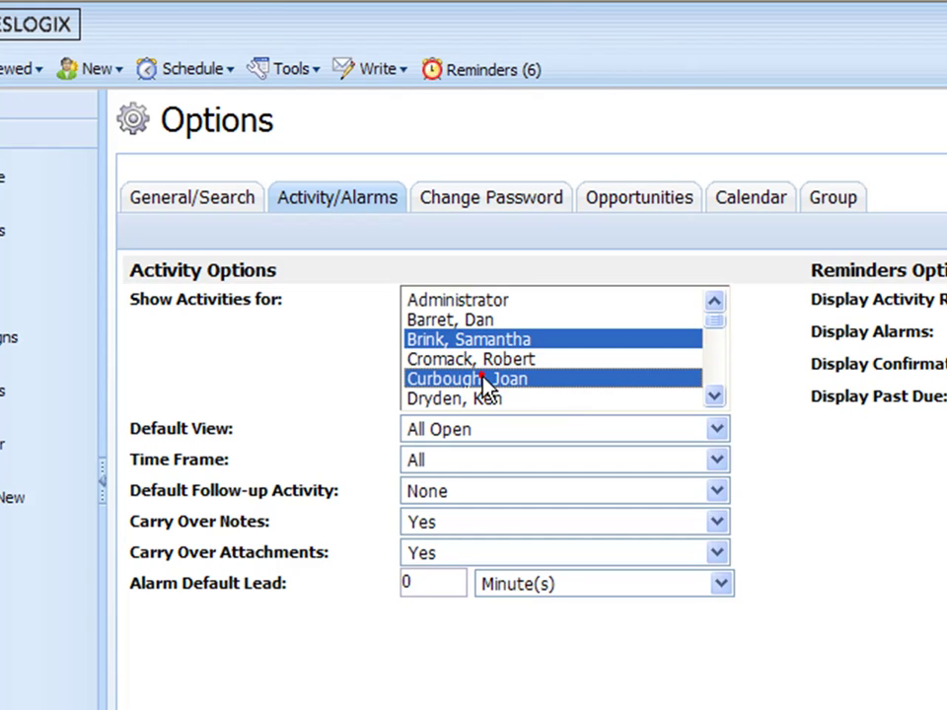
{"action": "left_click", "coordinate": [470, 398], "text": "ctrl"}
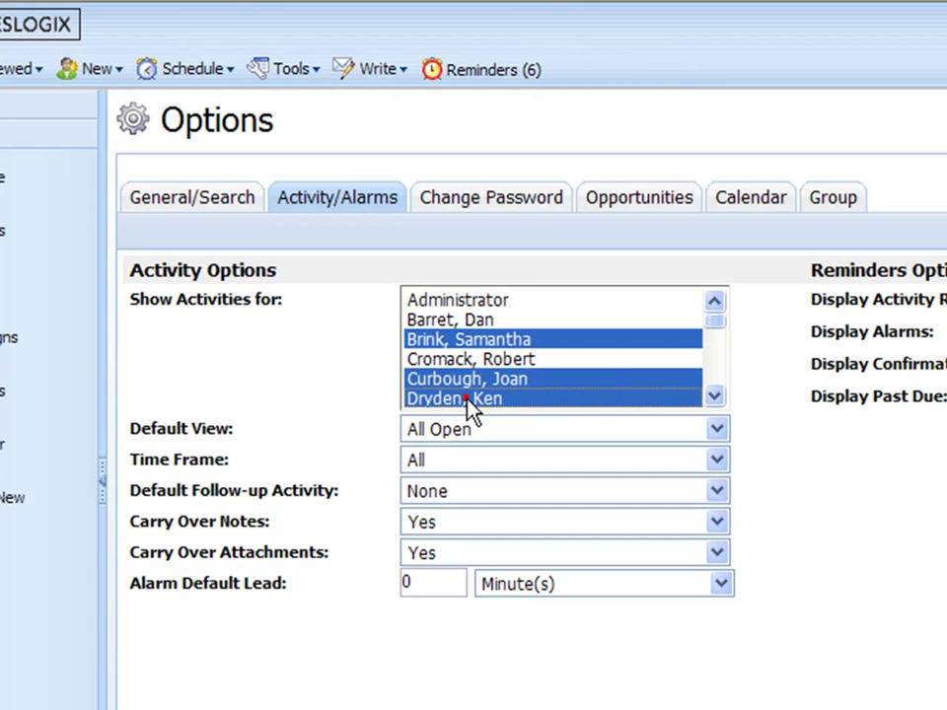
{"action": "left_click", "coordinate": [494, 299], "text": "ctrl"}
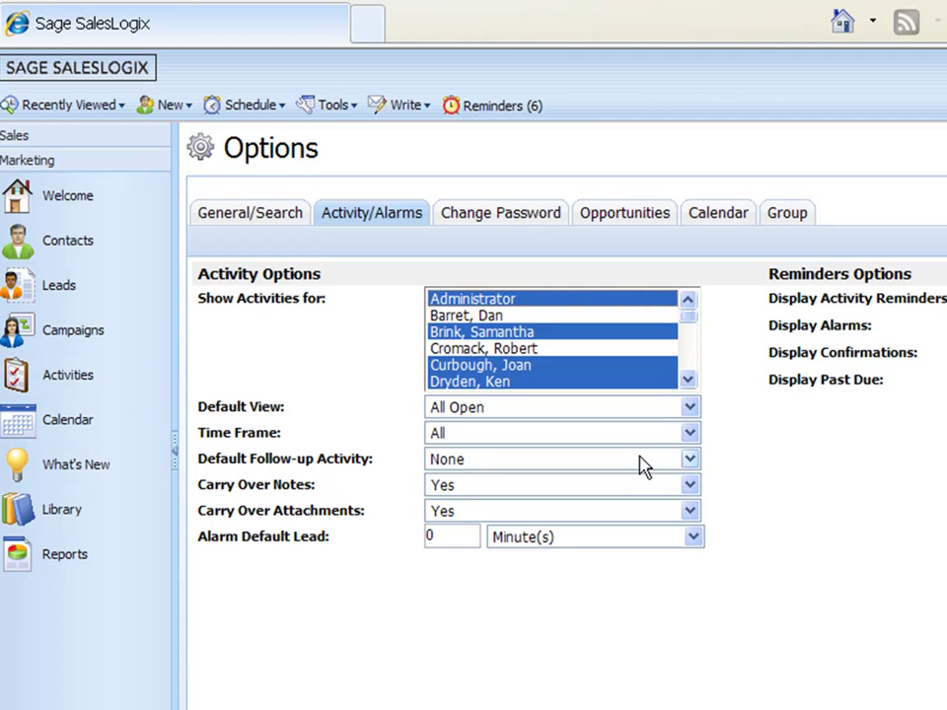
- Choose All Open as the default view, and switch the activity time frame to Current Week and back to All
{"action": "left_click", "coordinate": [689, 408]}
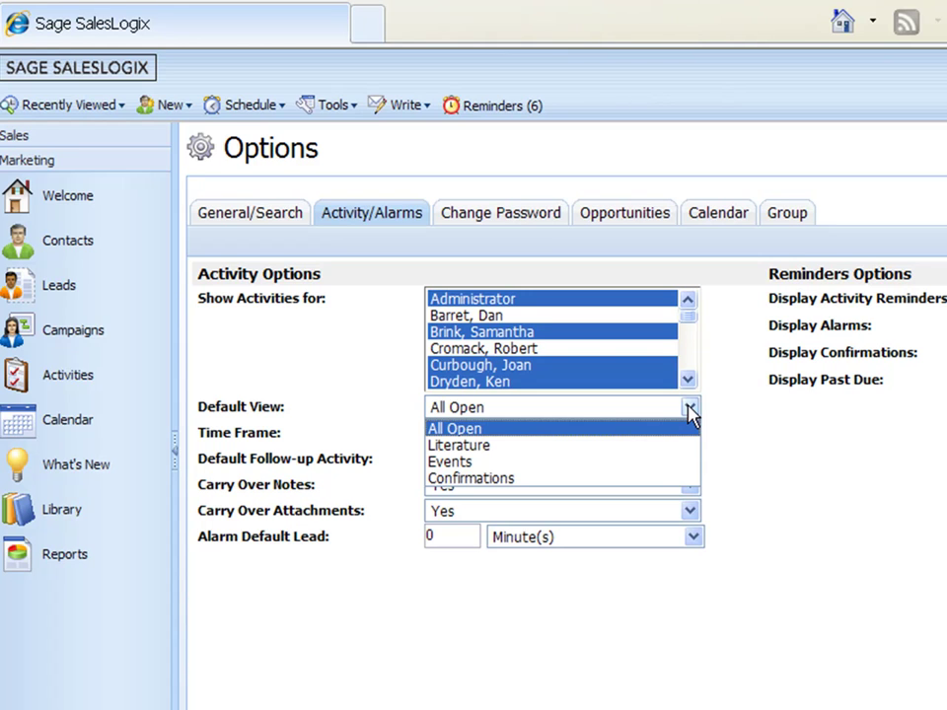
{"action": "left_click", "coordinate": [581, 429]}
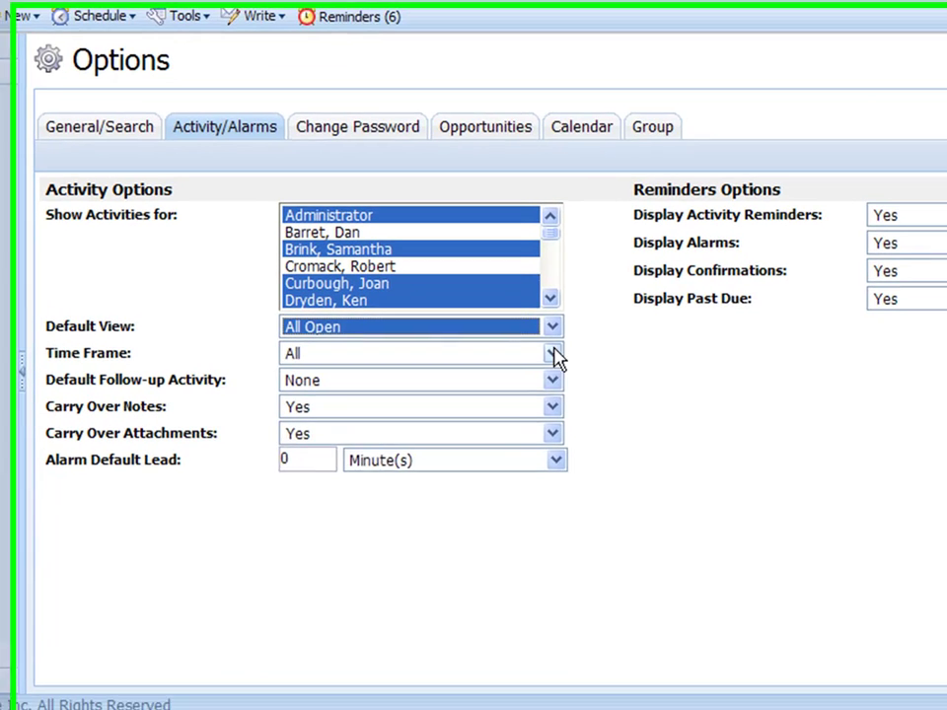
{"action": "left_click", "coordinate": [673, 423]}
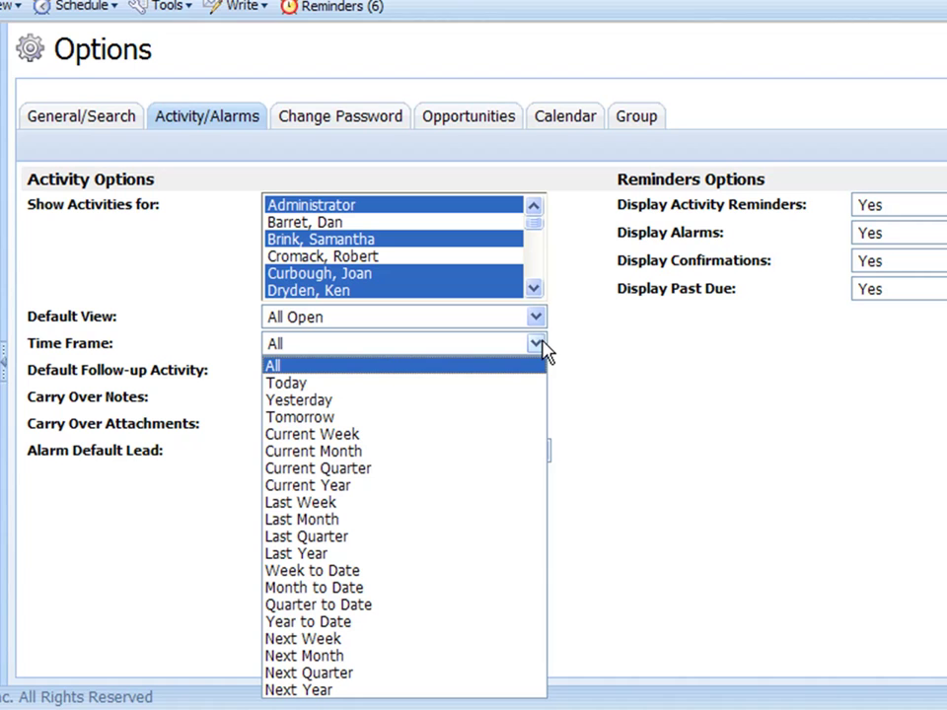
{"action": "left_click", "coordinate": [416, 435]}
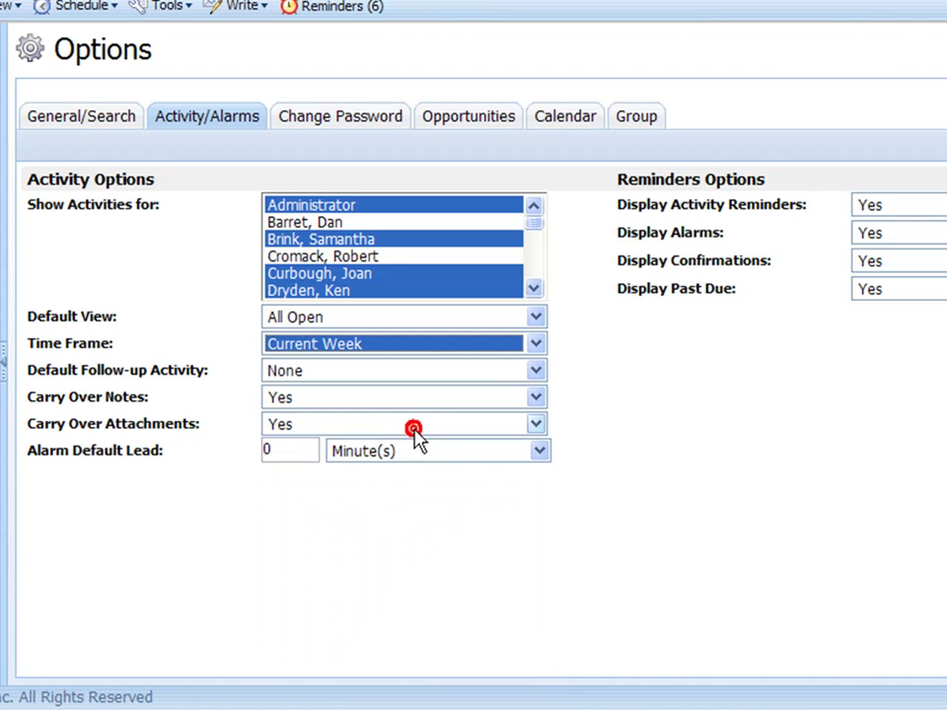
{"action": "left_click", "coordinate": [540, 345]}
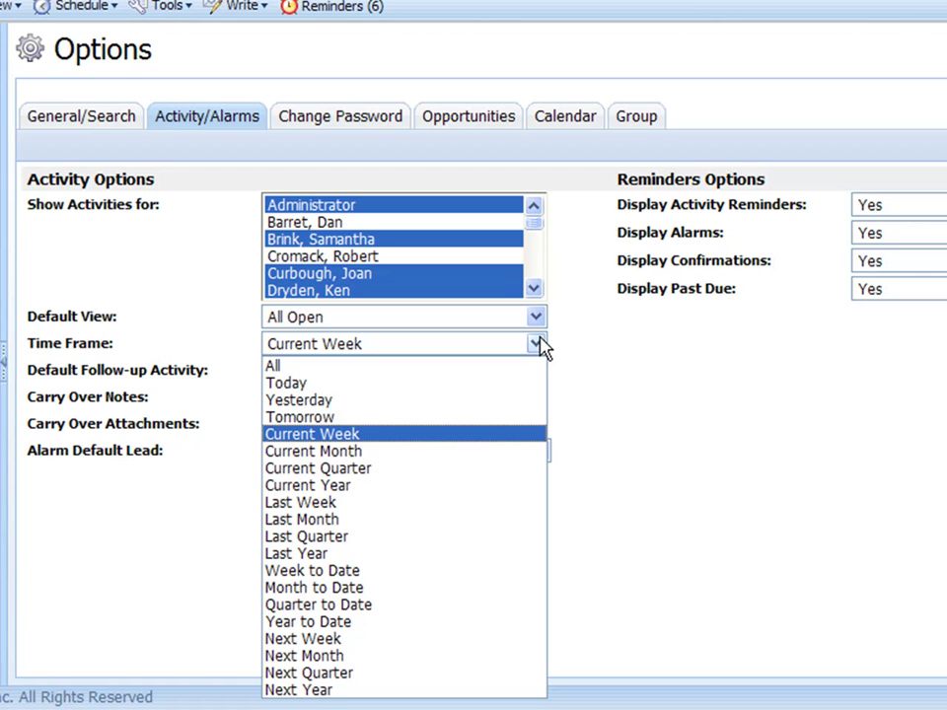
{"action": "left_click", "coordinate": [273, 365]}
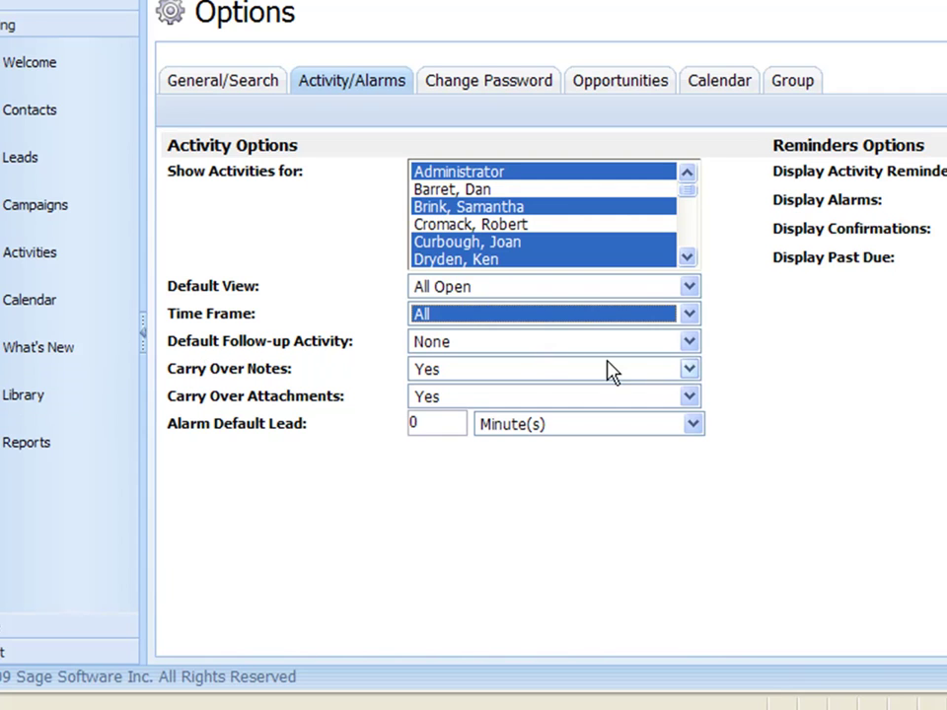
- Set the default follow-up activity to Phone Call and Carry Over Attachments to No, leaving Carry Over Notes at Yes
{"action": "left_click", "coordinate": [685, 342]}
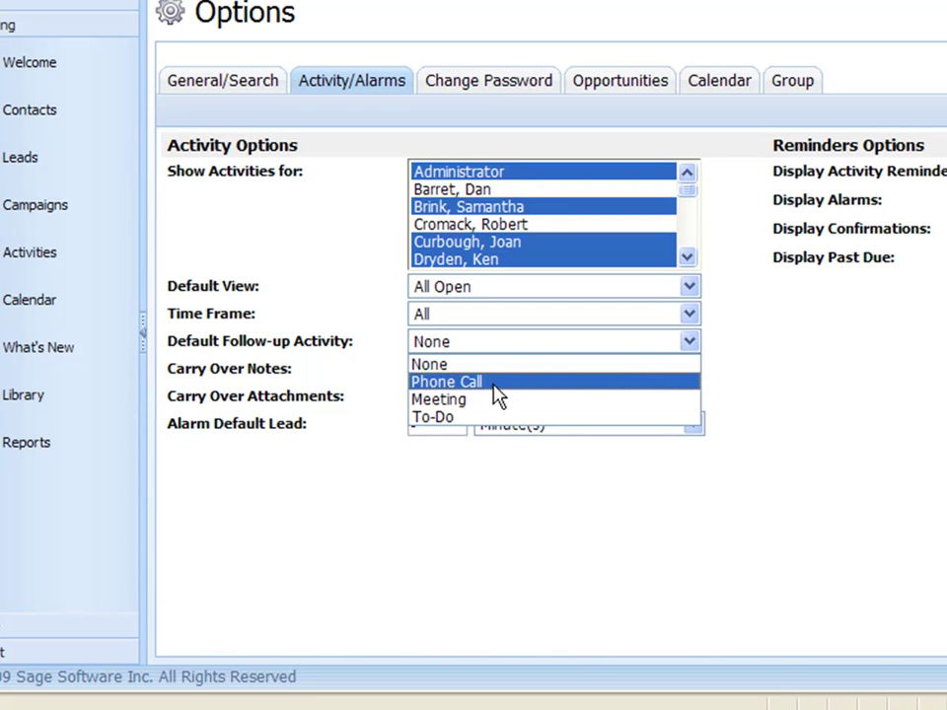
{"action": "left_click", "coordinate": [470, 383]}
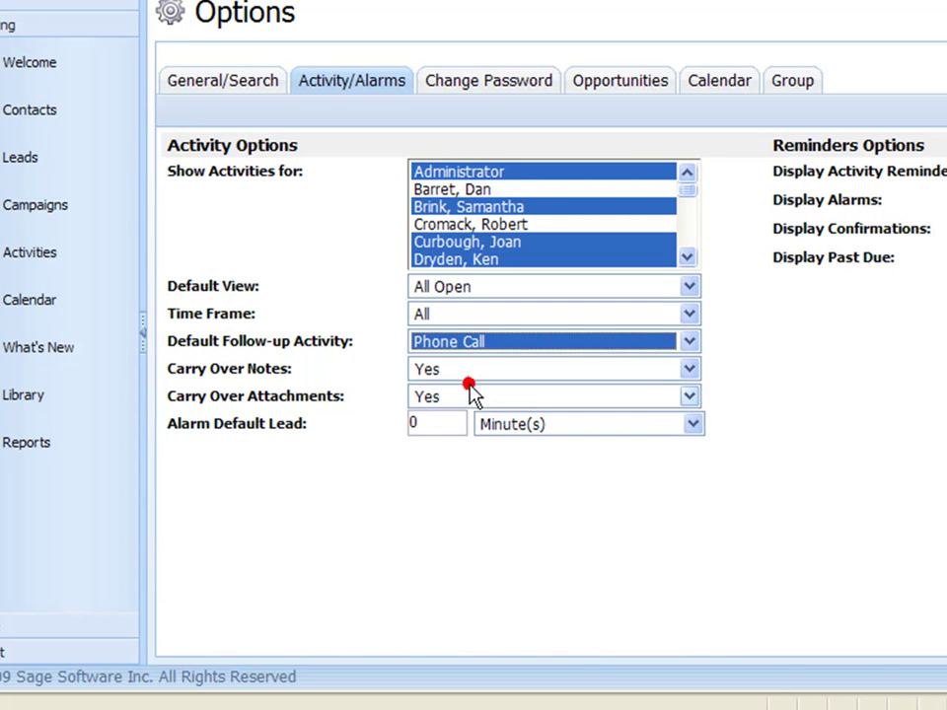
{"action": "left_click", "coordinate": [690, 372]}
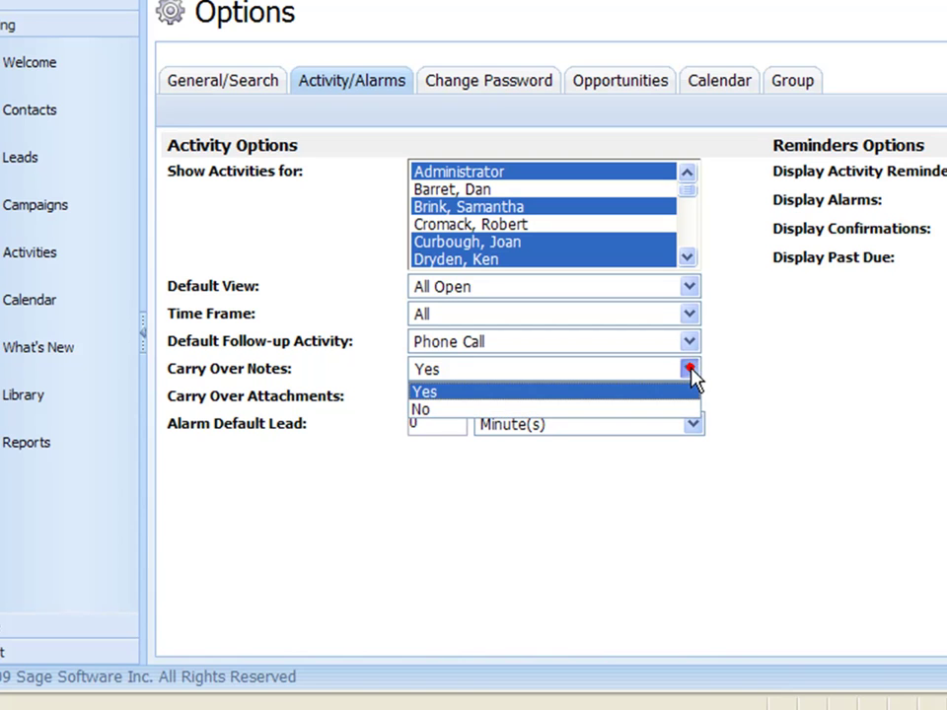
{"action": "left_click", "coordinate": [691, 372]}
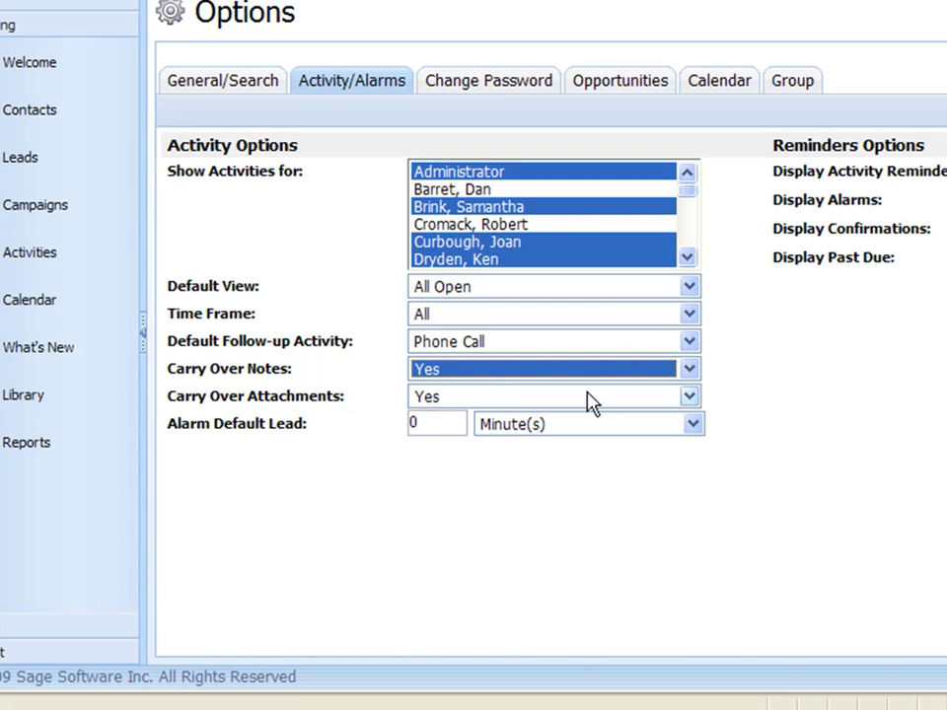
{"action": "left_click", "coordinate": [688, 397]}
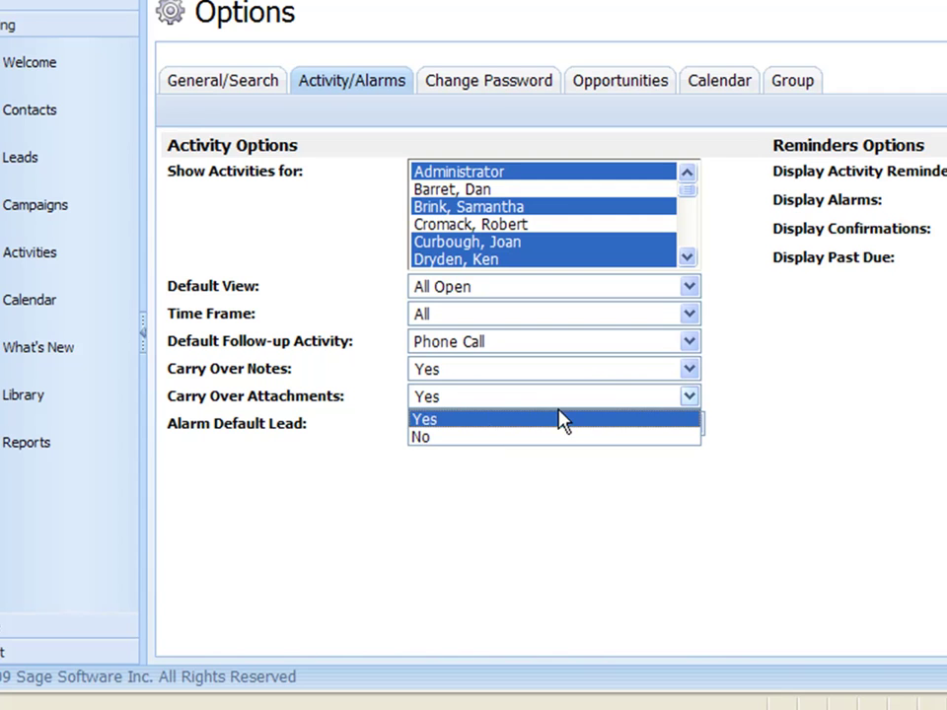
{"action": "left_click", "coordinate": [455, 435]}
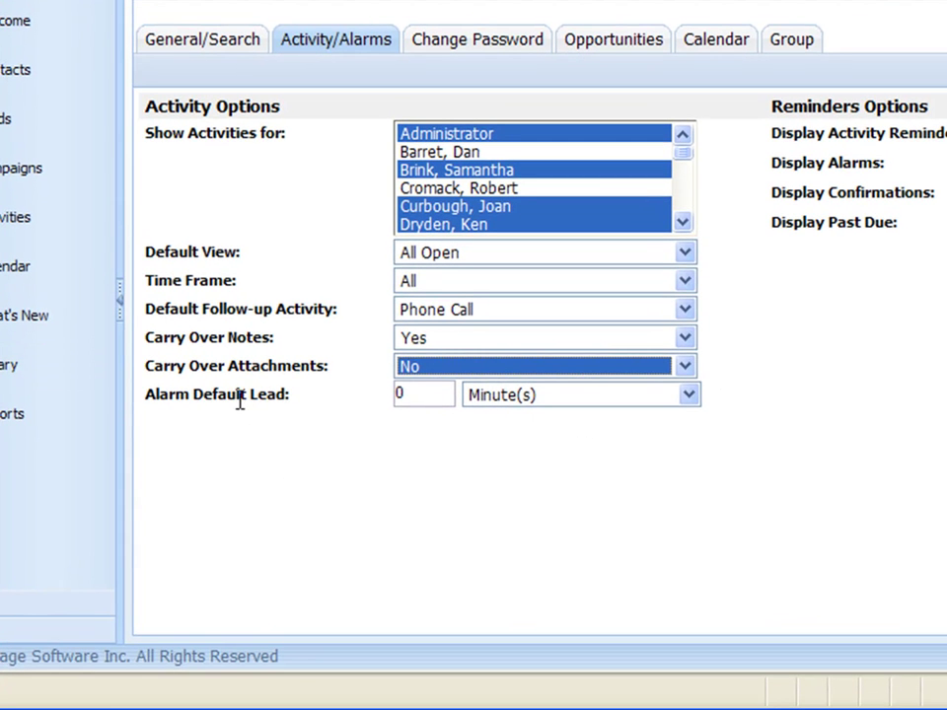
- Set the alarm default lead to 30 minutes and check the available time units
{"action": "left_click", "coordinate": [689, 395]}
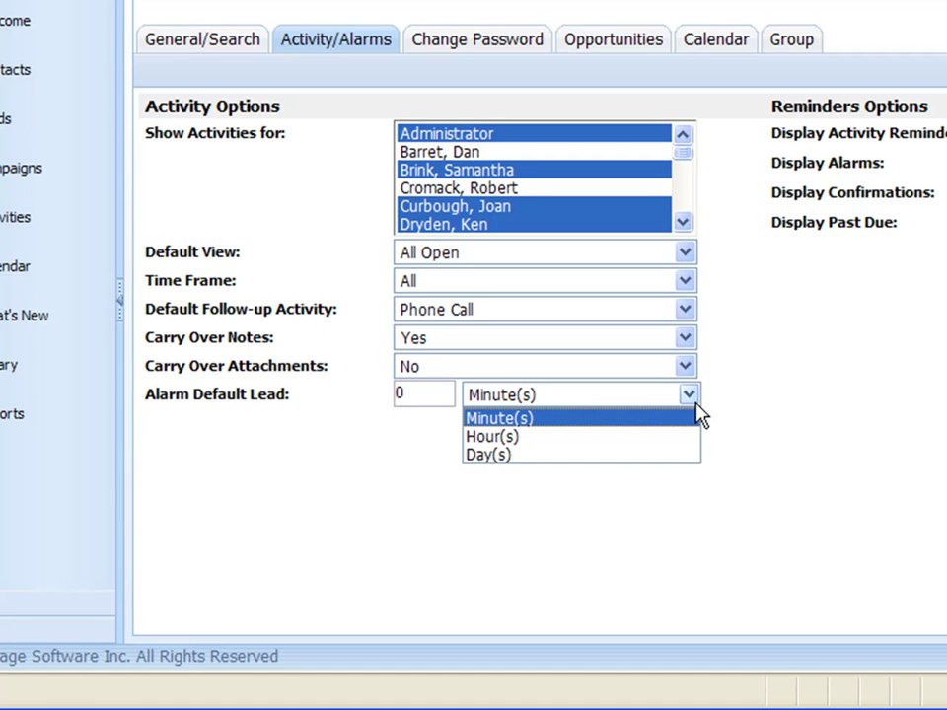
{"action": "left_click", "coordinate": [535, 420]}
{"action": "left_click", "coordinate": [400, 393]}
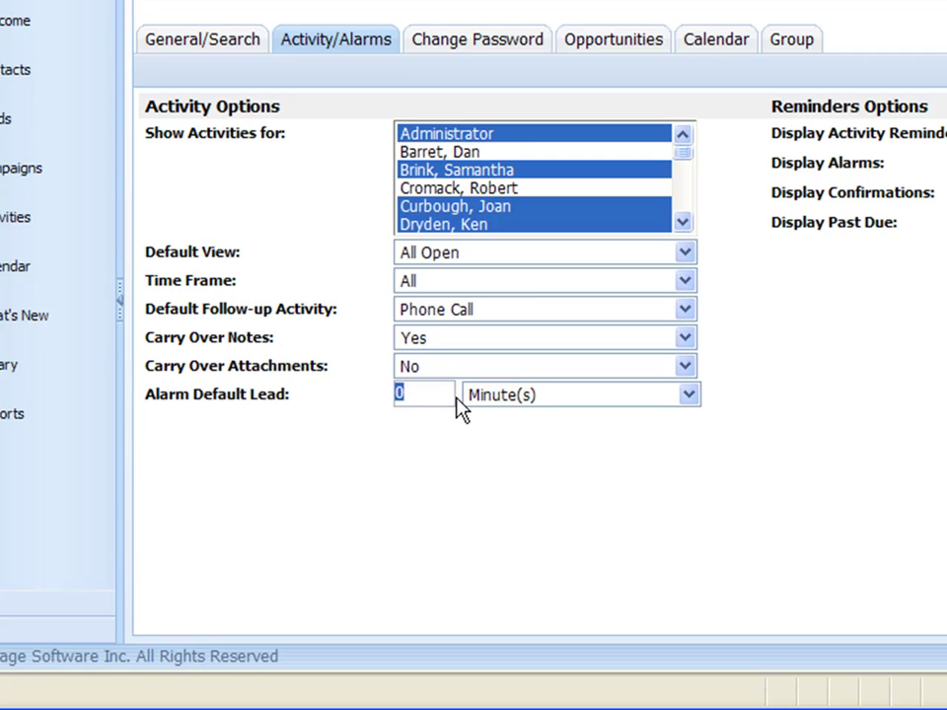
{"action": "type", "text": "30"}
{"action": "left_click", "coordinate": [480, 474]}
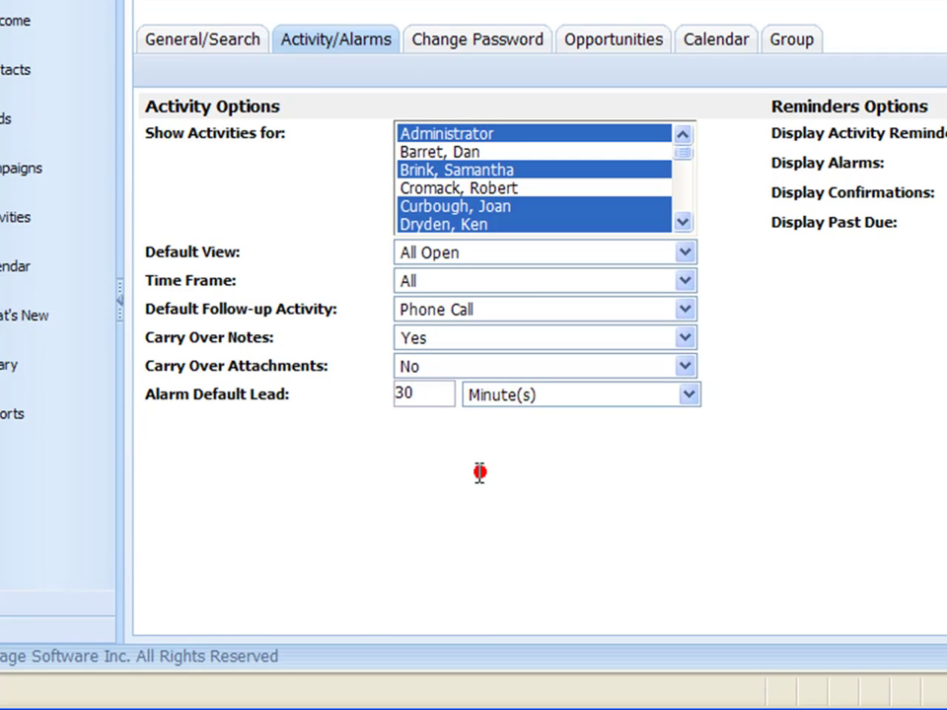
{"action": "left_click", "coordinate": [688, 394]}
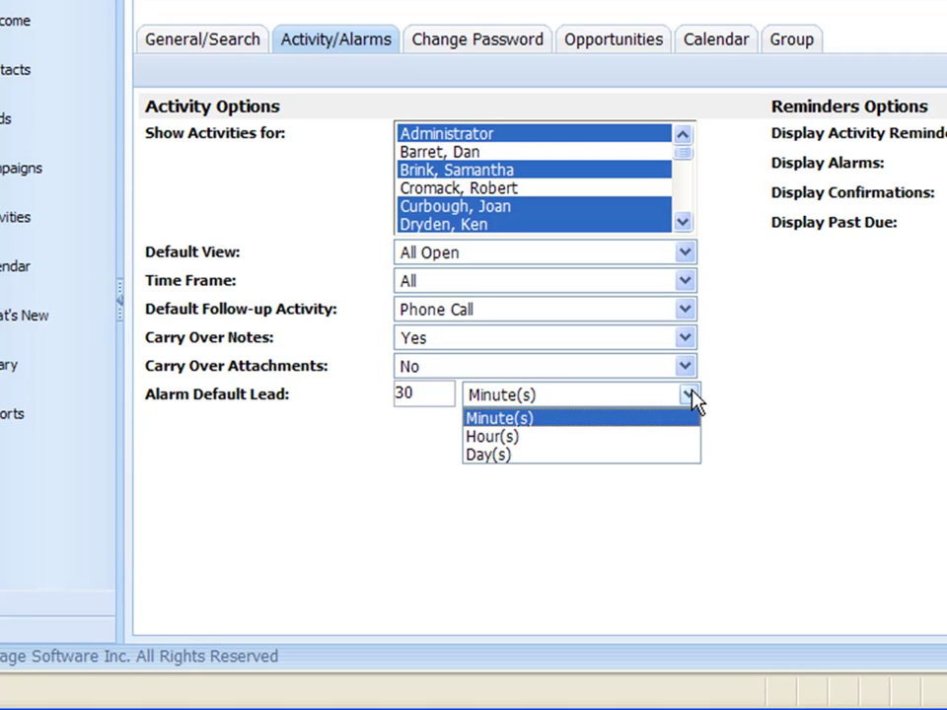
{"action": "left_click", "coordinate": [694, 400]}
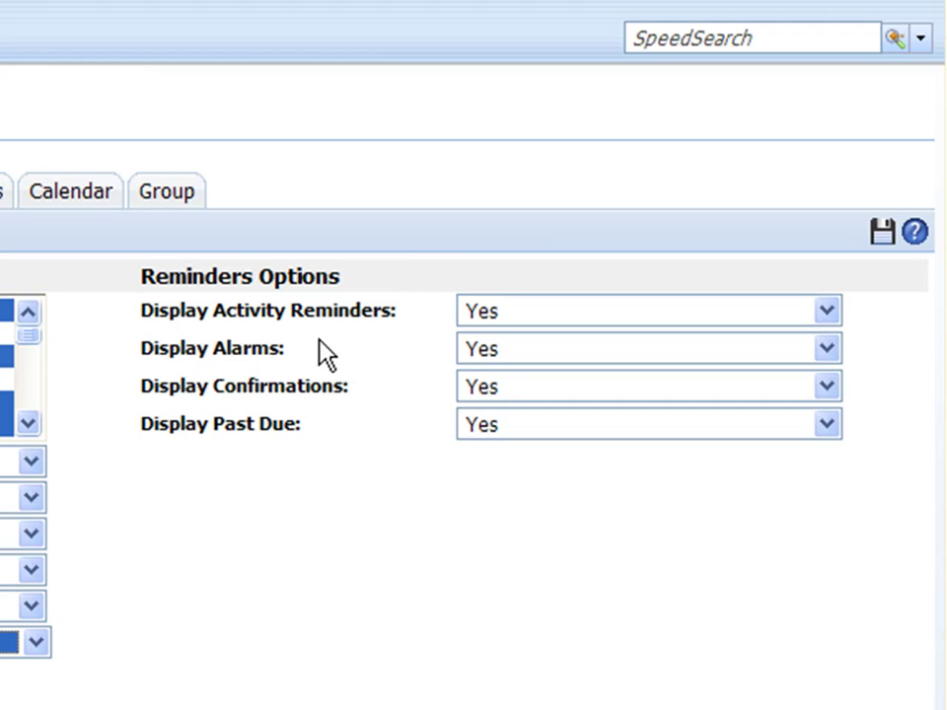
- Review the choices for displaying activity reminders, alarms and past-due items in the Reminders Options
{"action": "left_click", "coordinate": [833, 308]}
{"action": "left_click", "coordinate": [833, 308]}
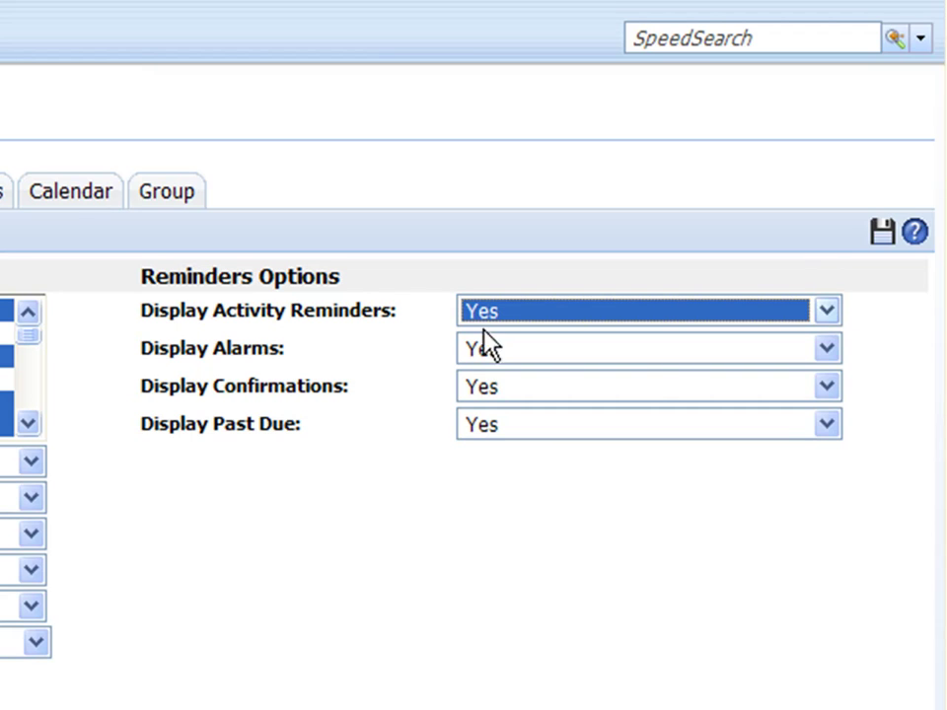
{"action": "left_click", "coordinate": [825, 349]}
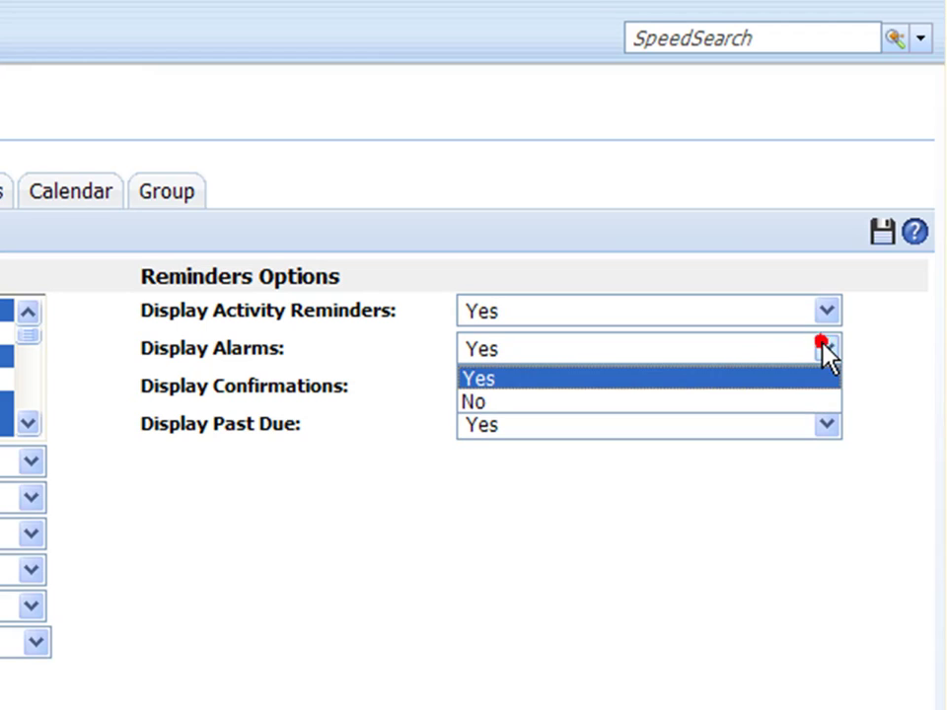
{"action": "left_click", "coordinate": [827, 351]}
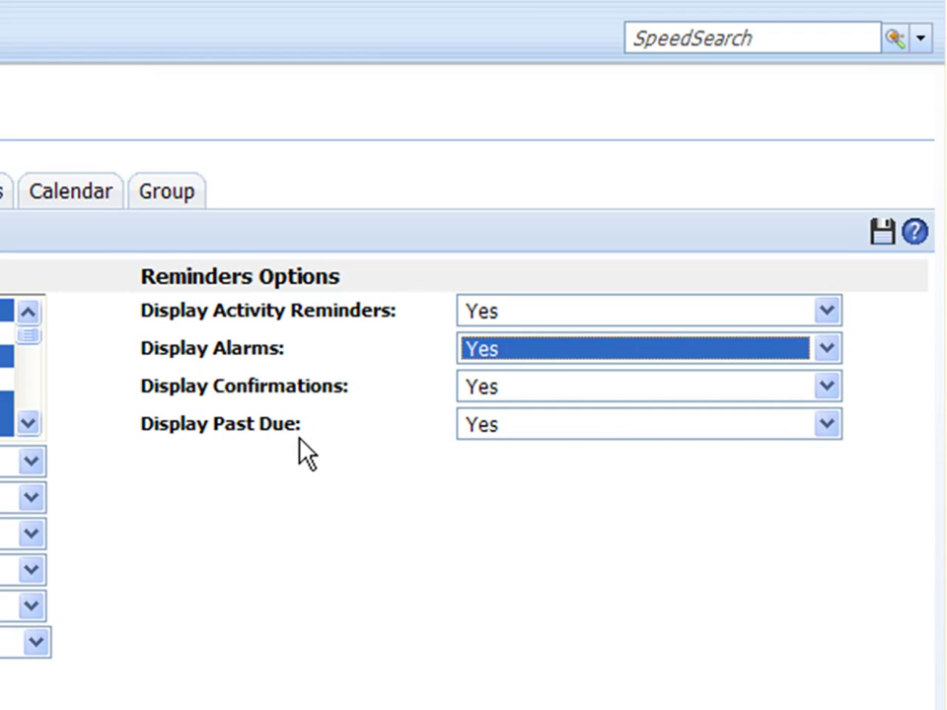
{"action": "left_click", "coordinate": [826, 425]}
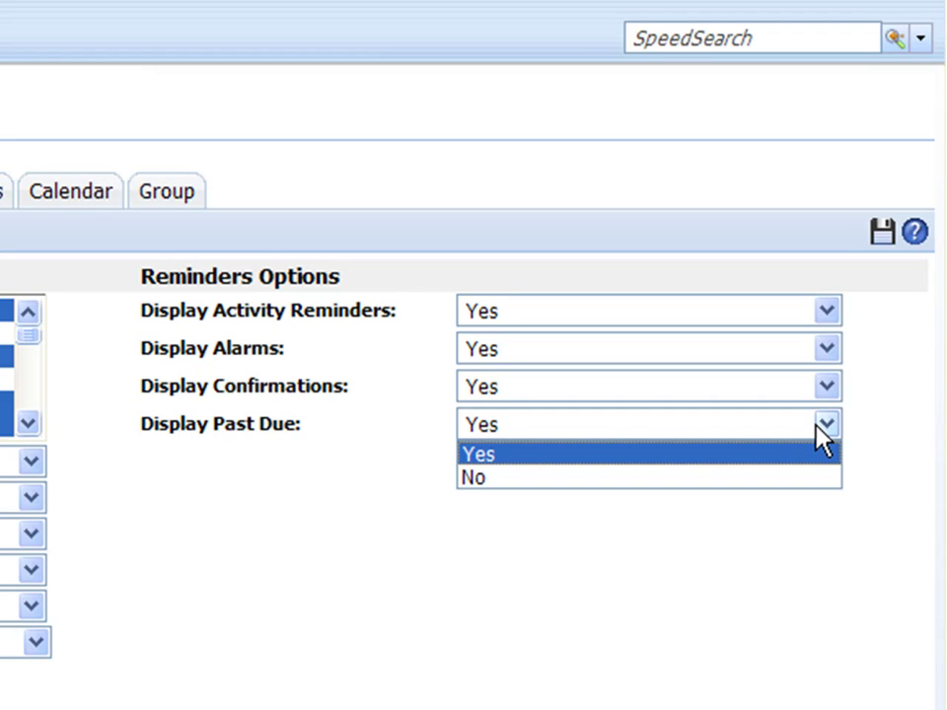
{"action": "left_click", "coordinate": [825, 423]}
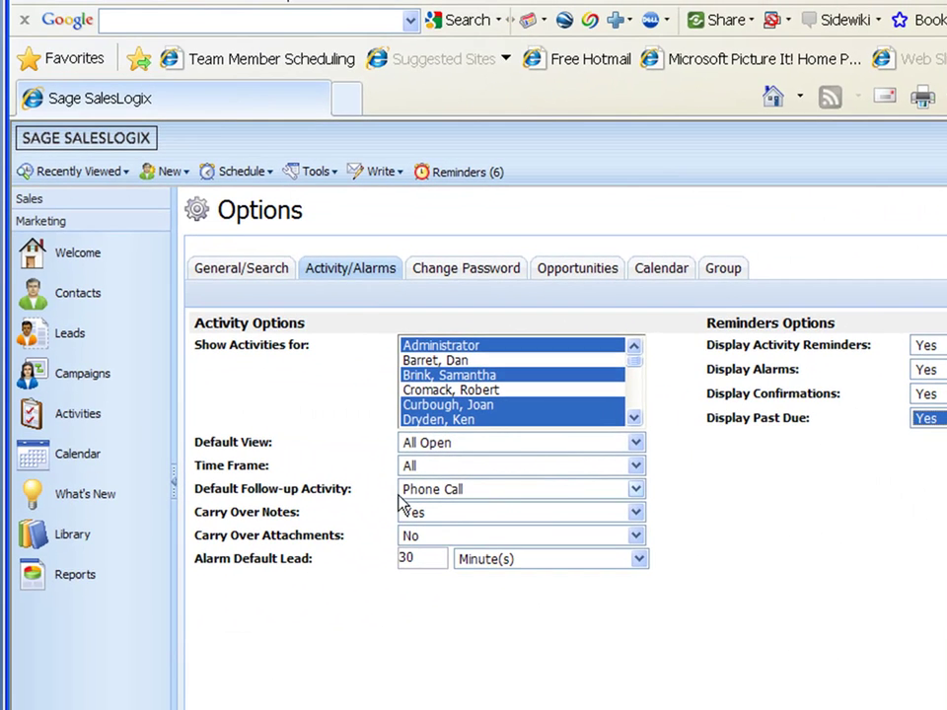
- Open the Activities list and examine which users are checked in its User filter
{"action": "left_click", "coordinate": [74, 415]}
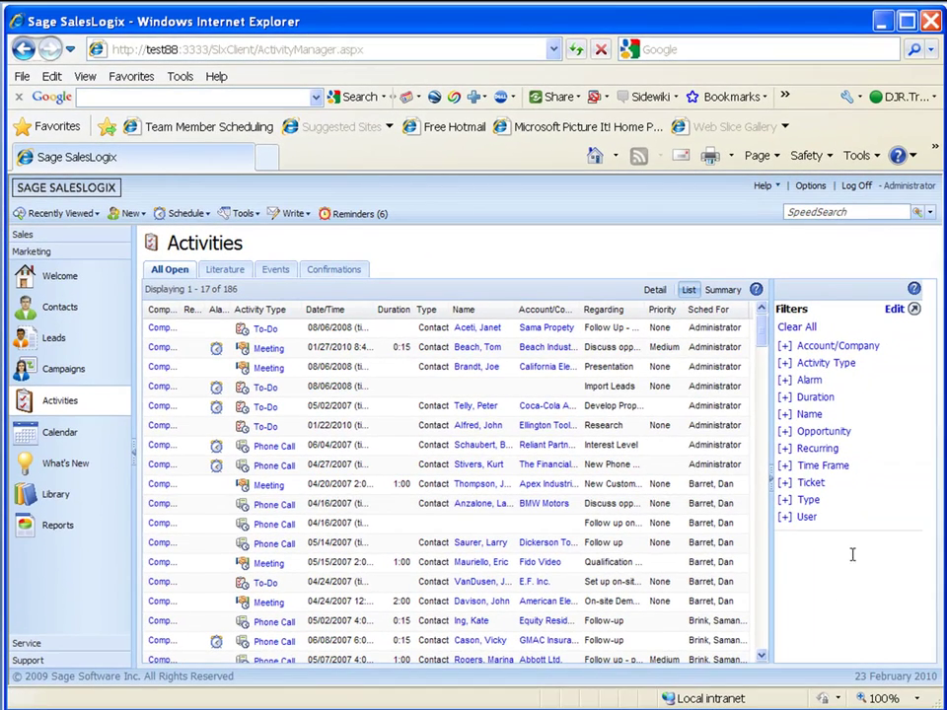
{"action": "left_click", "coordinate": [795, 328]}
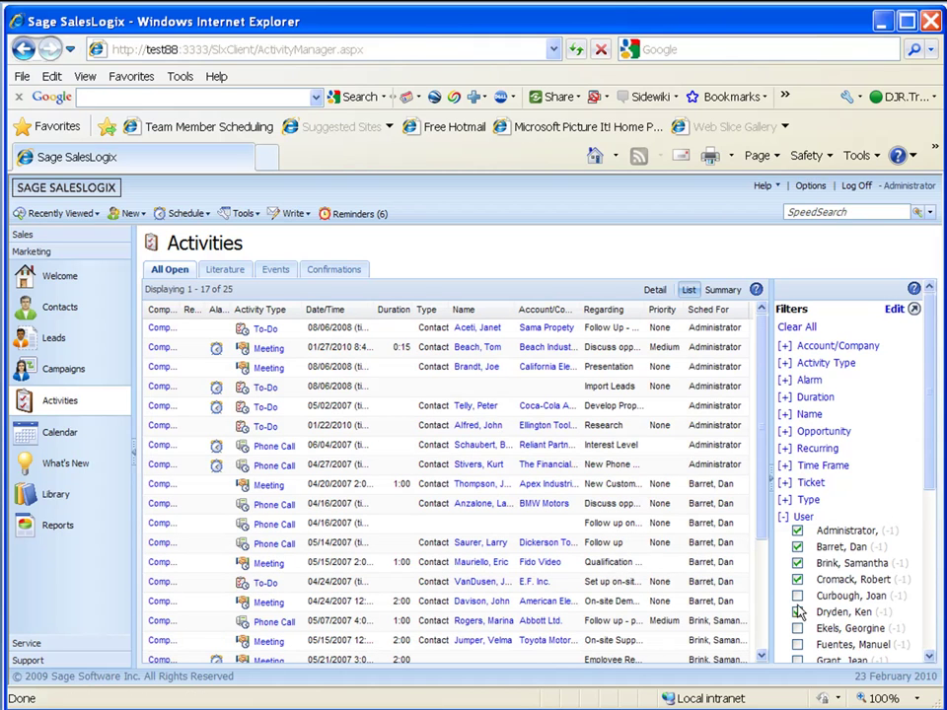
{"action": "left_click_drag", "start_coordinate": [924, 429], "coordinate": [927, 498]}
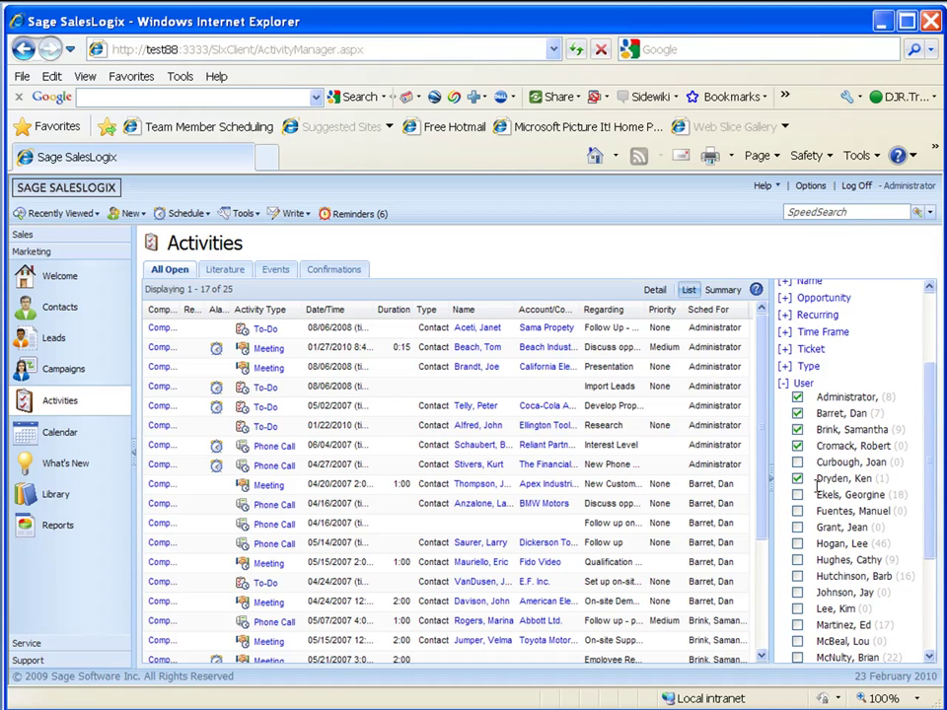
{"action": "left_click_drag", "start_coordinate": [928, 476], "coordinate": [945, 389]}
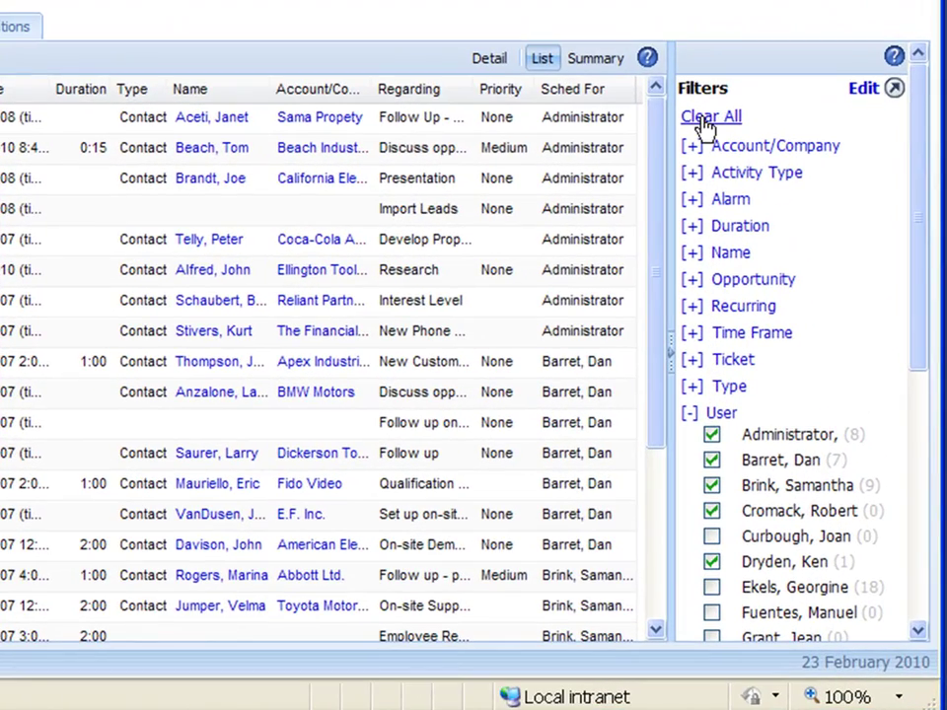
- Exclude Administrator and the second listed user in the Activities User filter, and clear all filters
{"action": "left_click", "coordinate": [712, 436]}
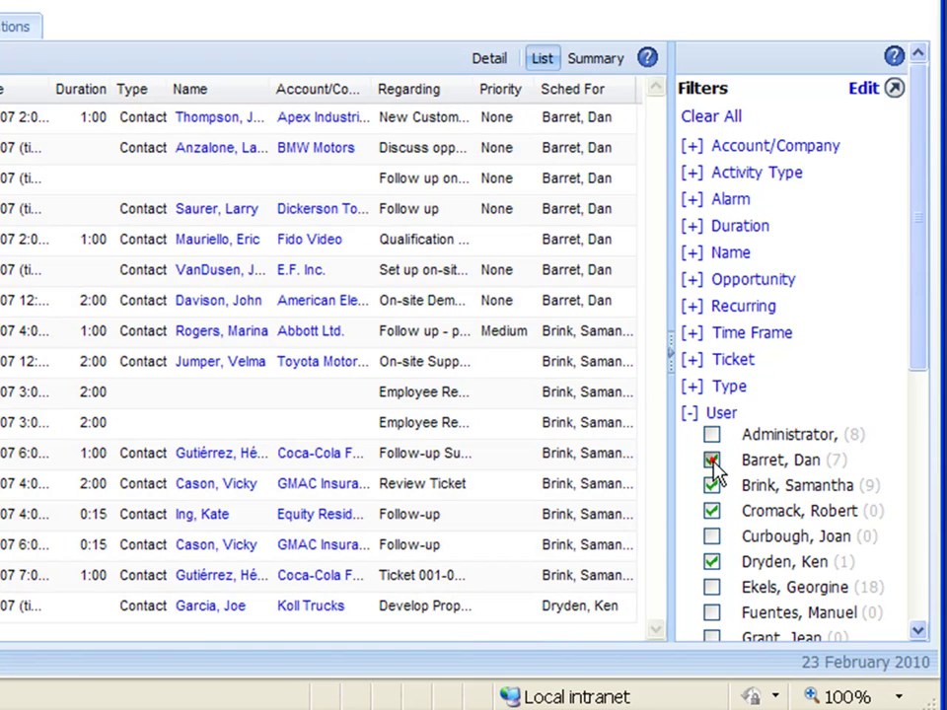
{"action": "left_click", "coordinate": [713, 459]}
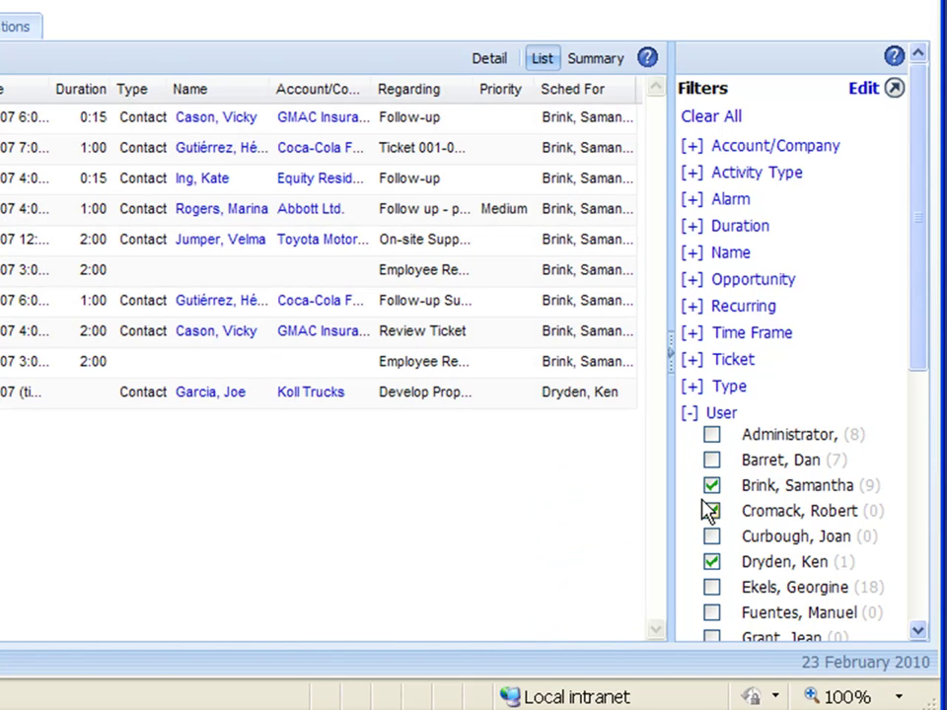
{"action": "left_click", "coordinate": [704, 119]}
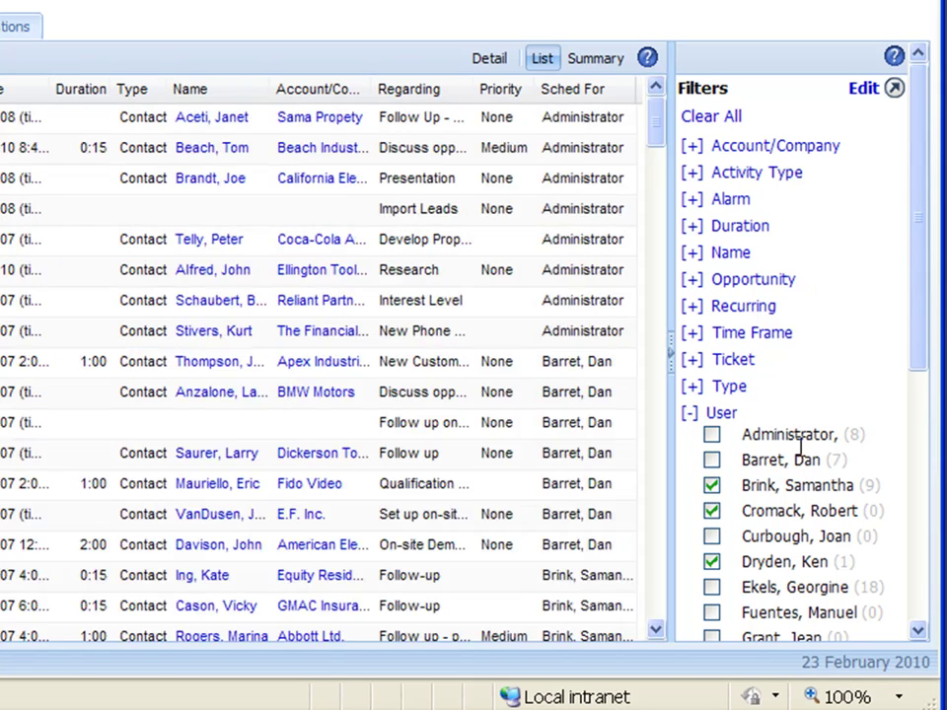
{"action": "left_click", "coordinate": [711, 116]}
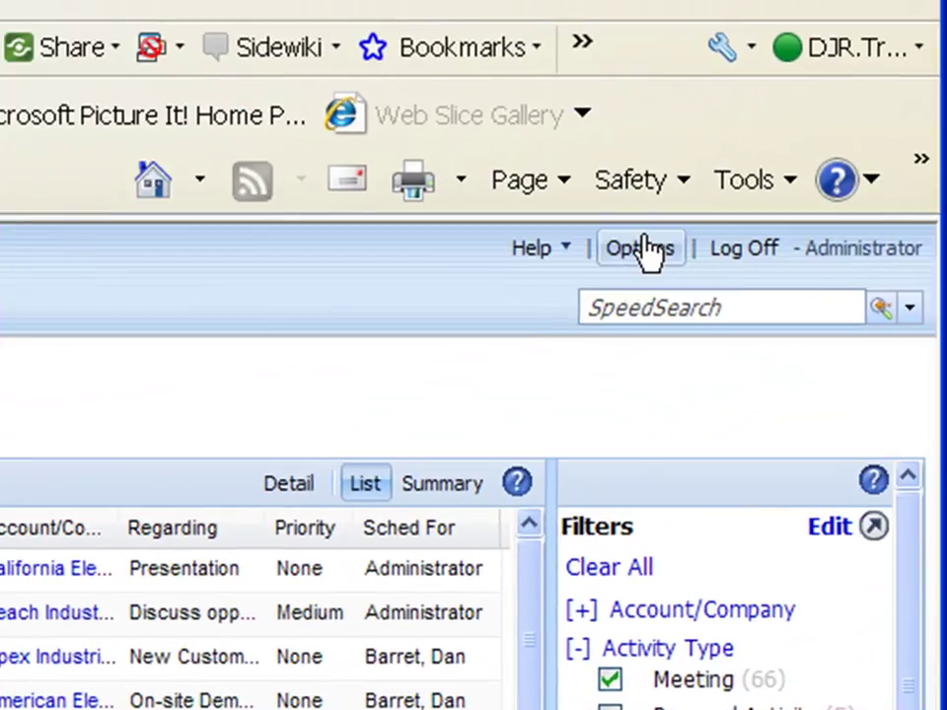
- Return to the Options page from the Activities list
{"action": "left_click", "coordinate": [643, 249]}
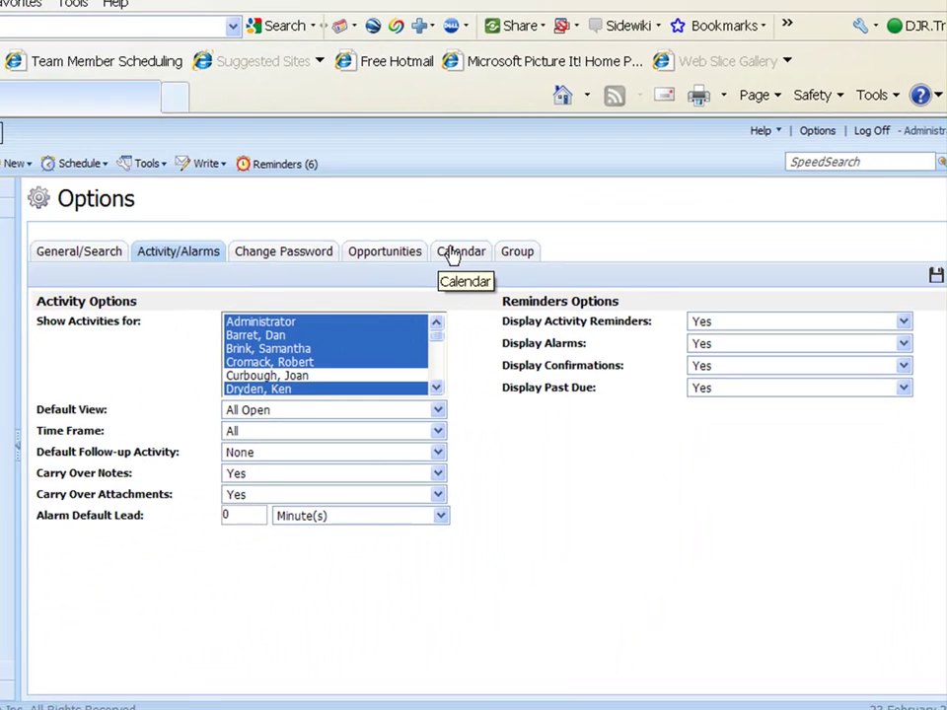
- Open the Calendar options and review the Default Calendar View and Show History on Calendar choices, keeping Day and Yes
{"action": "left_click", "coordinate": [4, 479]}
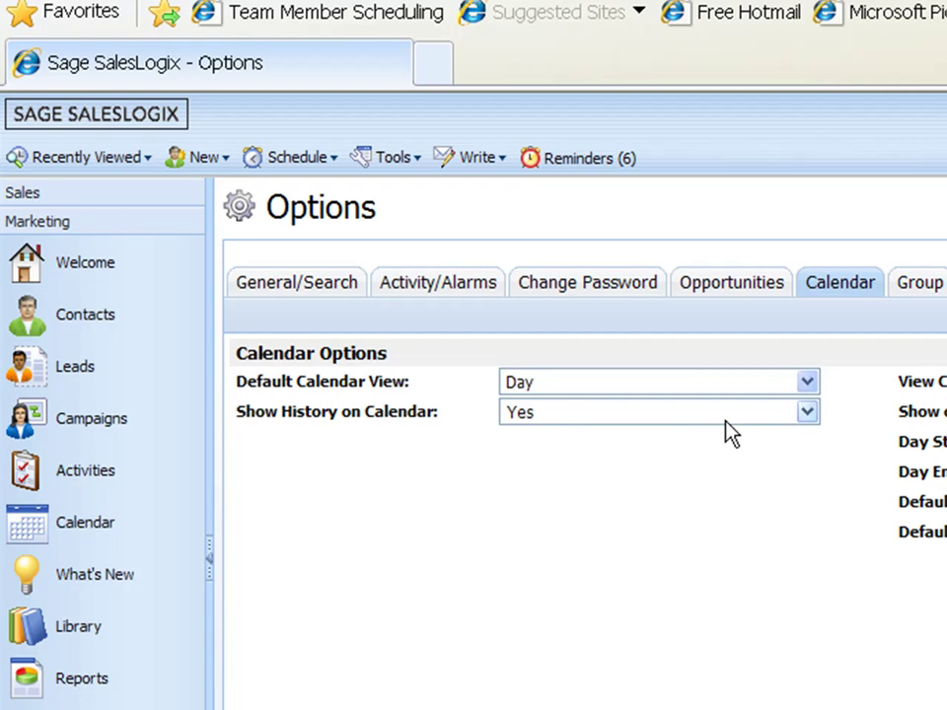
{"action": "left_click", "coordinate": [809, 383]}
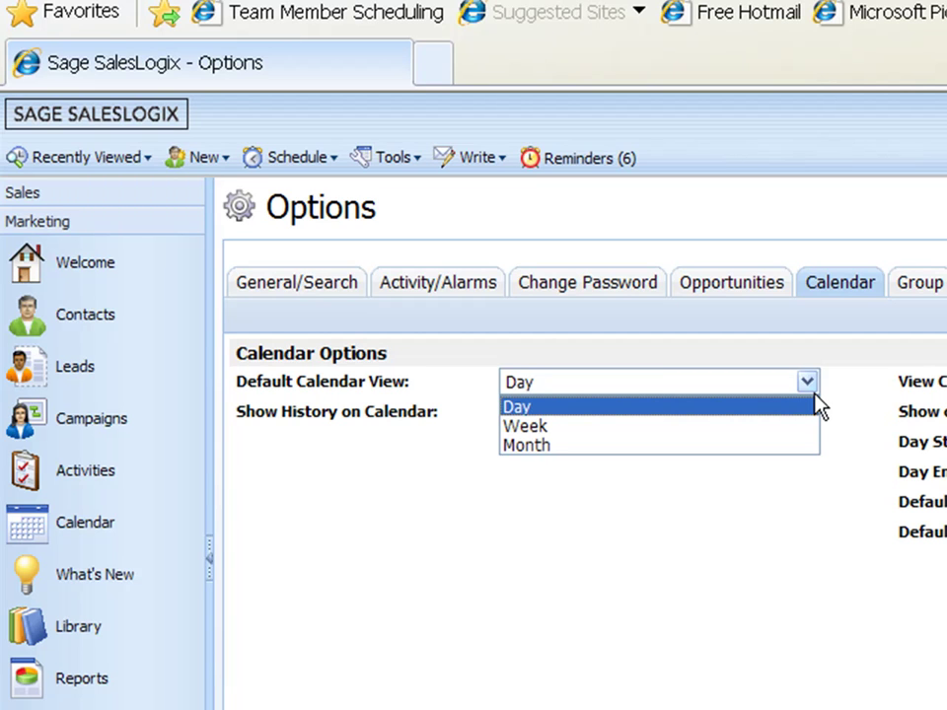
{"action": "left_click", "coordinate": [742, 407]}
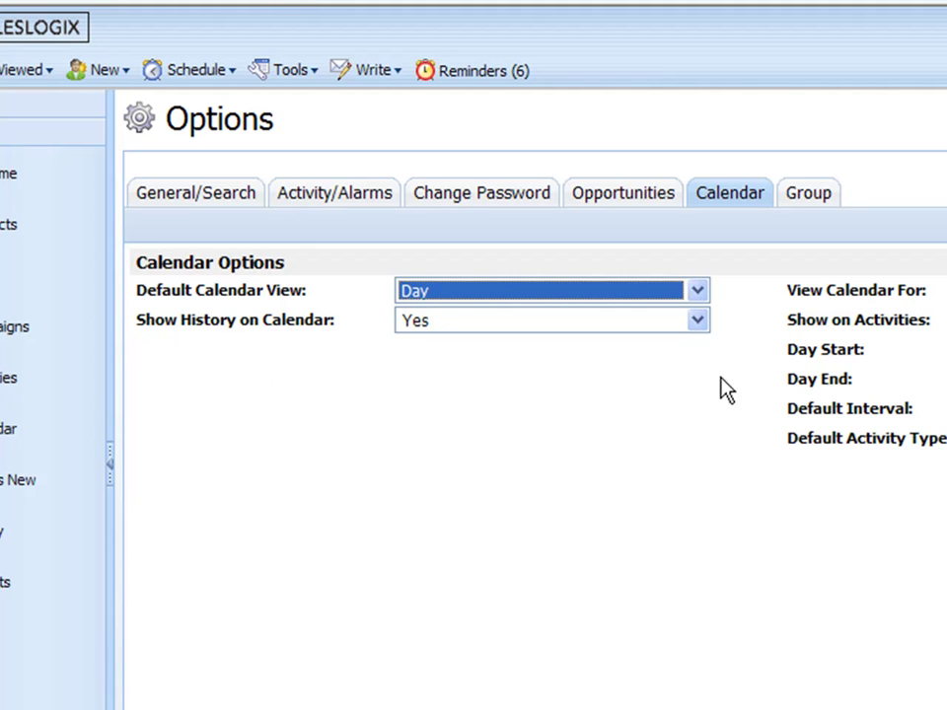
{"action": "left_click", "coordinate": [696, 318]}
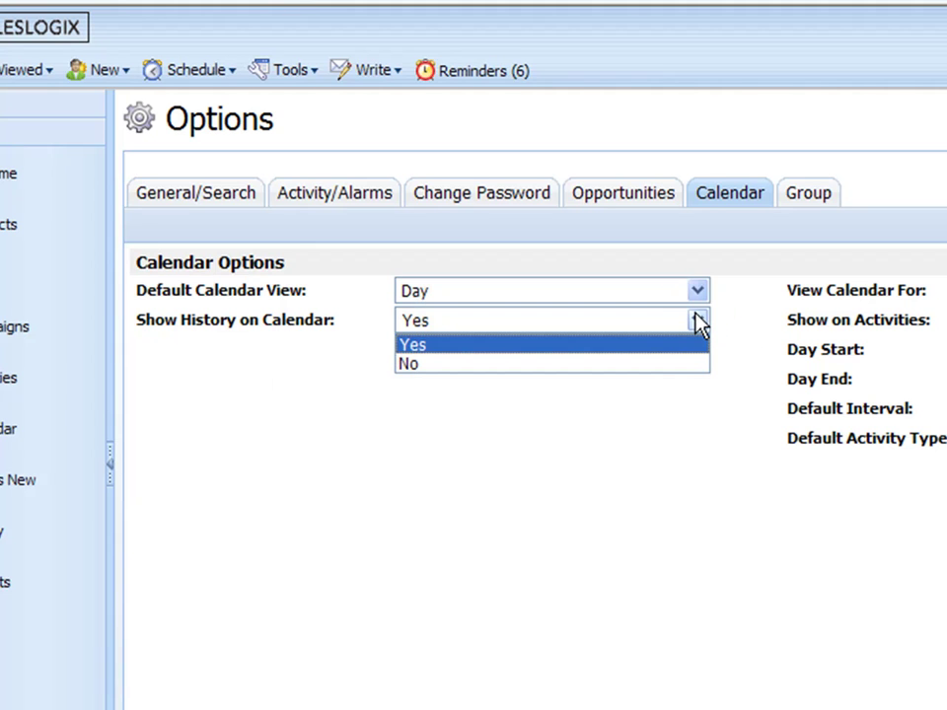
{"action": "left_click", "coordinate": [698, 321]}
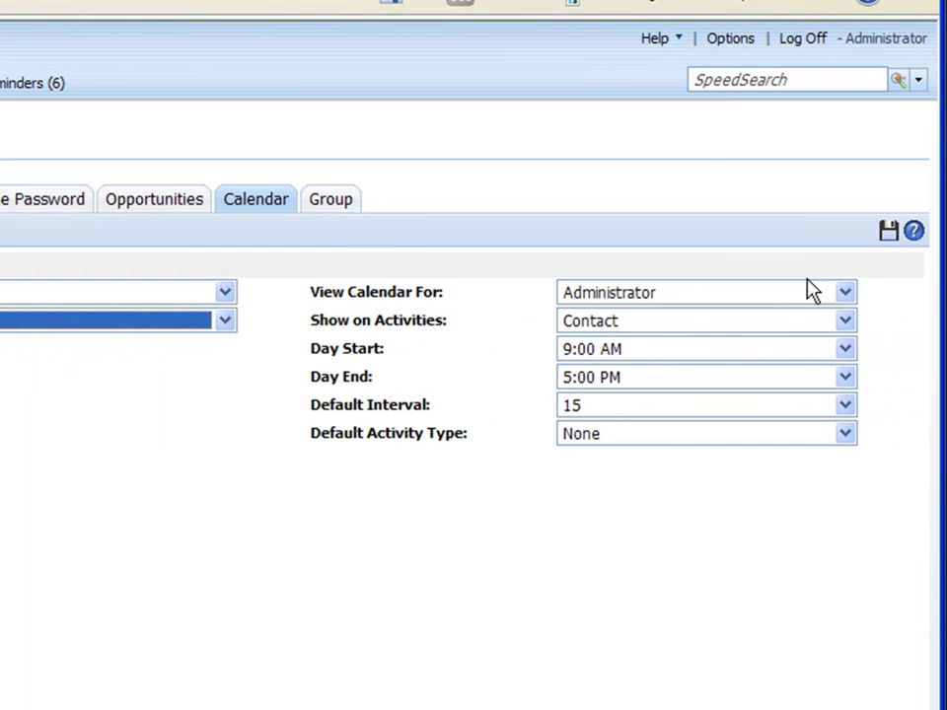
- Try another user for the View Calendar For option, set it back to Administrator, and review the user list
{"action": "left_click", "coordinate": [845, 293]}
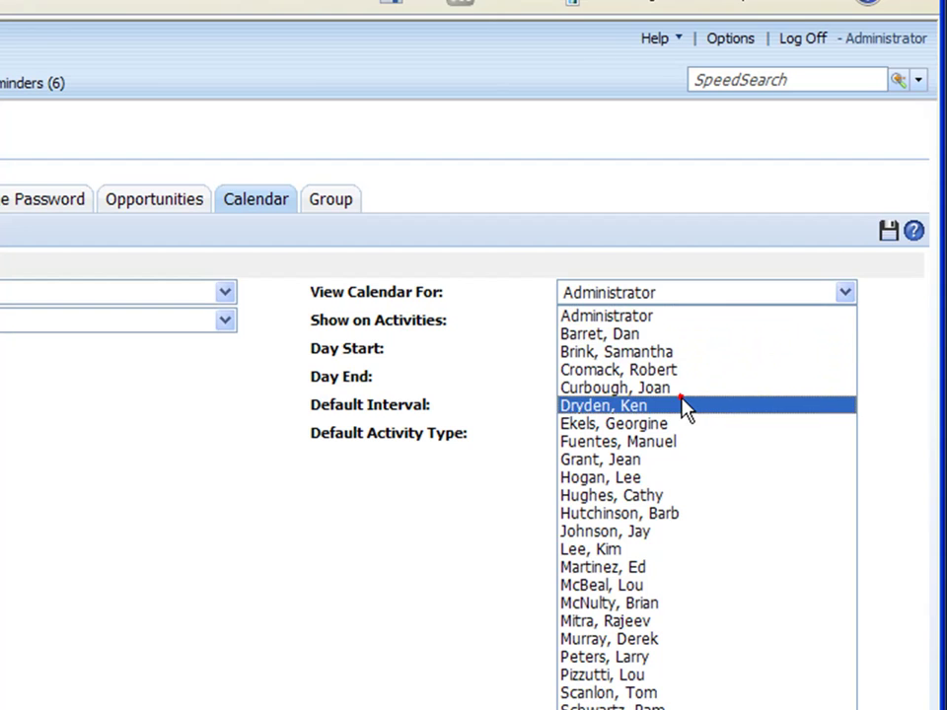
{"action": "left_click", "coordinate": [687, 407]}
{"action": "left_click", "coordinate": [846, 293]}
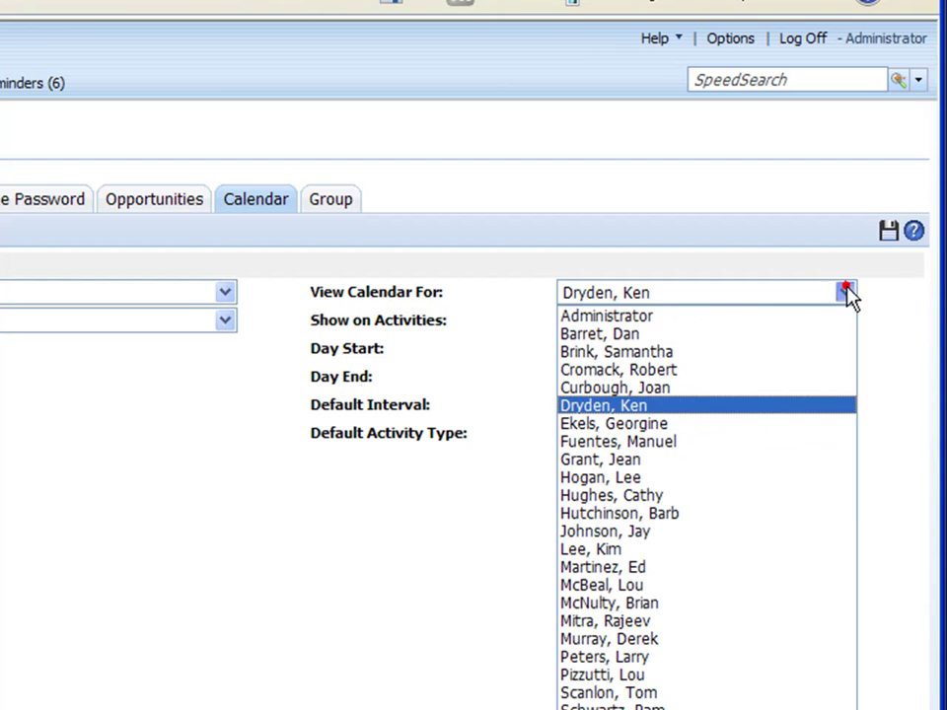
{"action": "left_click", "coordinate": [641, 317]}
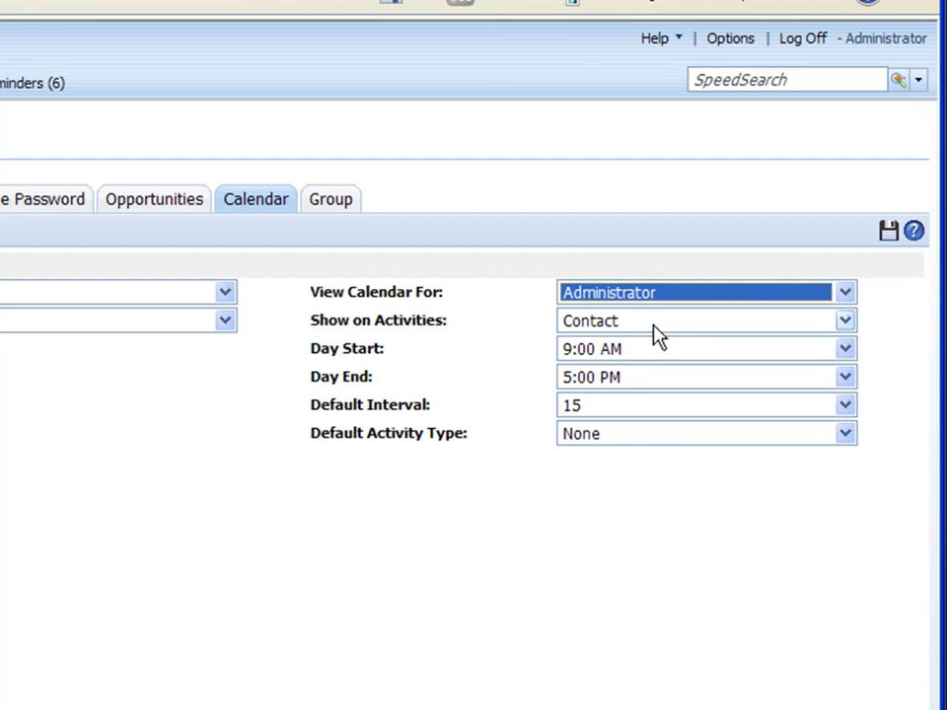
{"action": "left_click", "coordinate": [845, 293]}
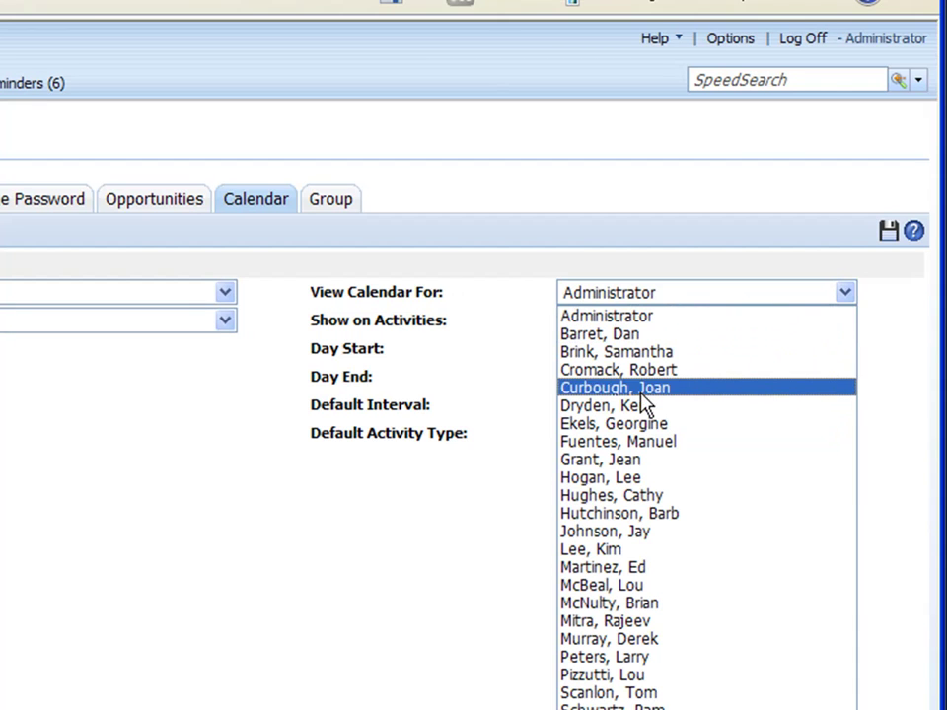
{"action": "left_click", "coordinate": [844, 293]}
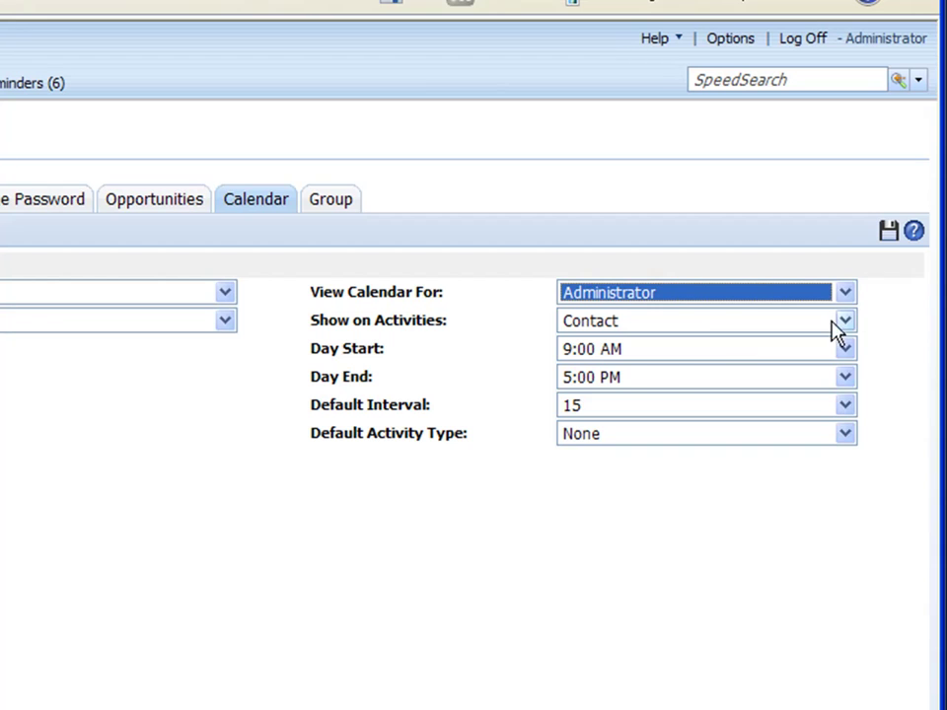
- Set Show on Activities to Account/Contact and Day Start to 8:00 AM in the Calendar options
{"action": "left_click", "coordinate": [846, 322]}
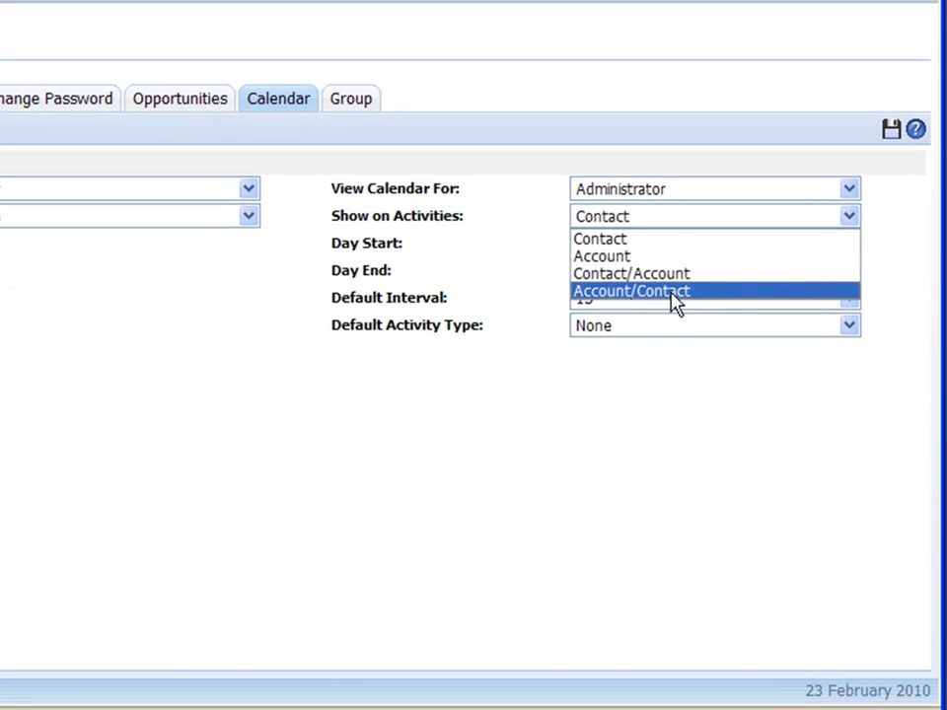
{"action": "left_click", "coordinate": [663, 403]}
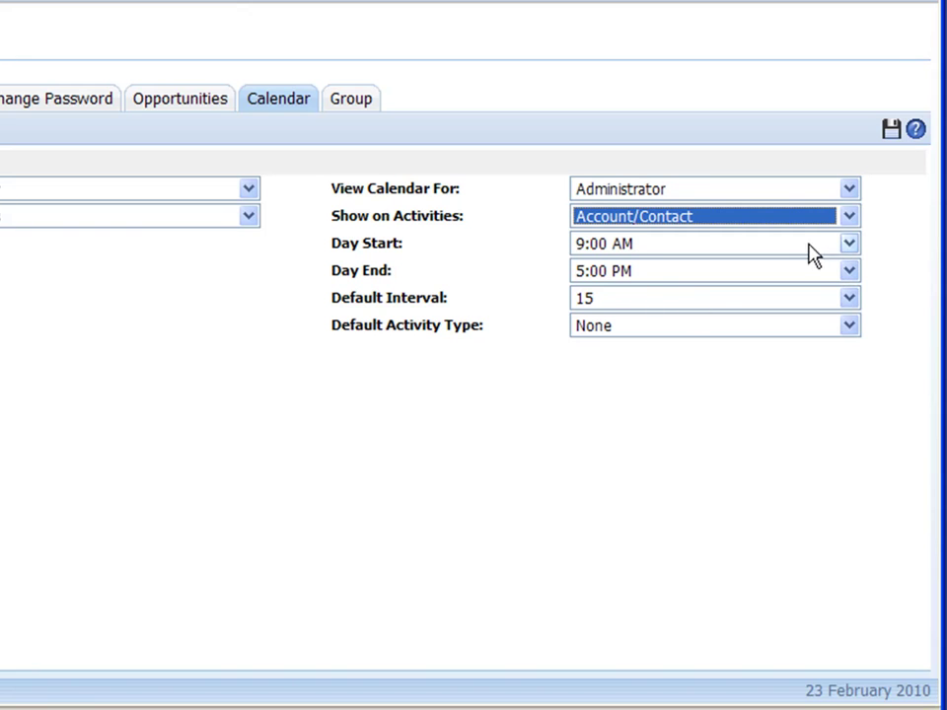
{"action": "left_click", "coordinate": [847, 247]}
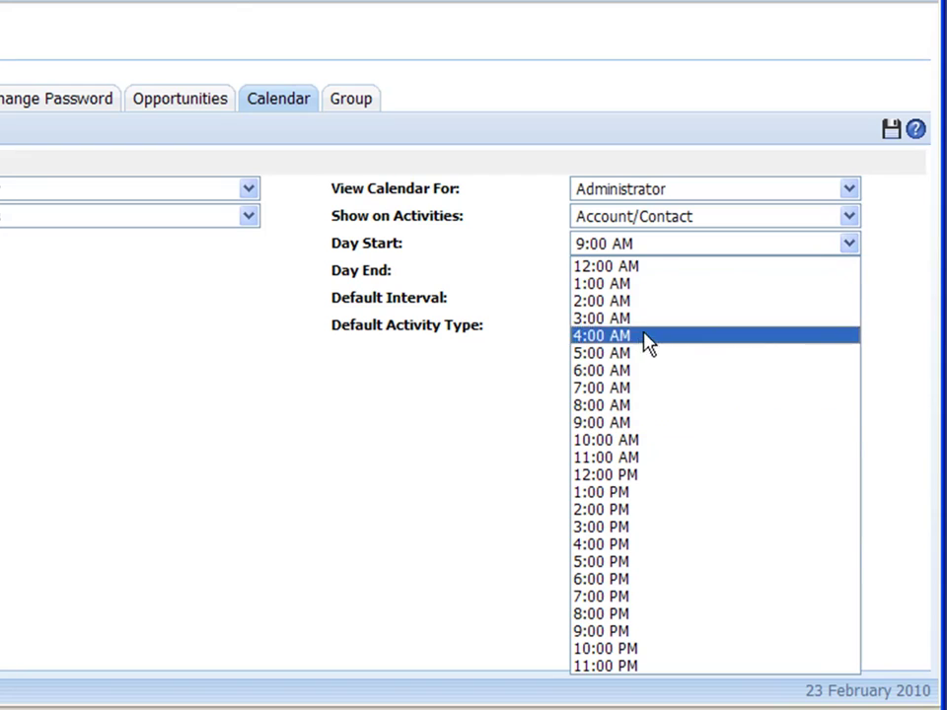
{"action": "left_click", "coordinate": [640, 407]}
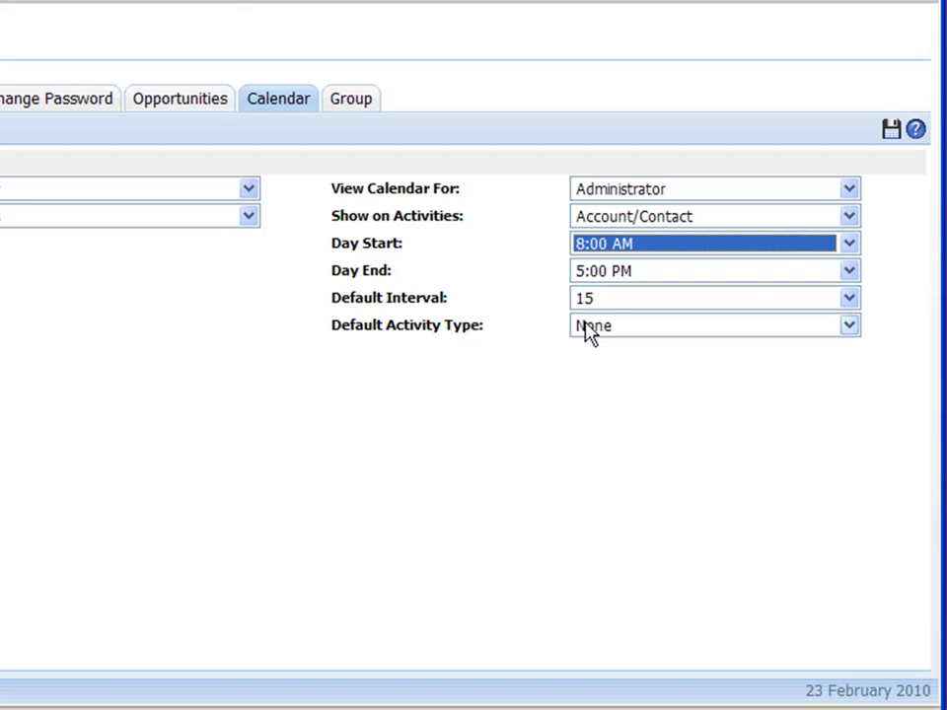
- Keep the Default Interval at 15 and the Default Activity Type at None, and save the Calendar options
{"action": "left_click", "coordinate": [848, 299]}
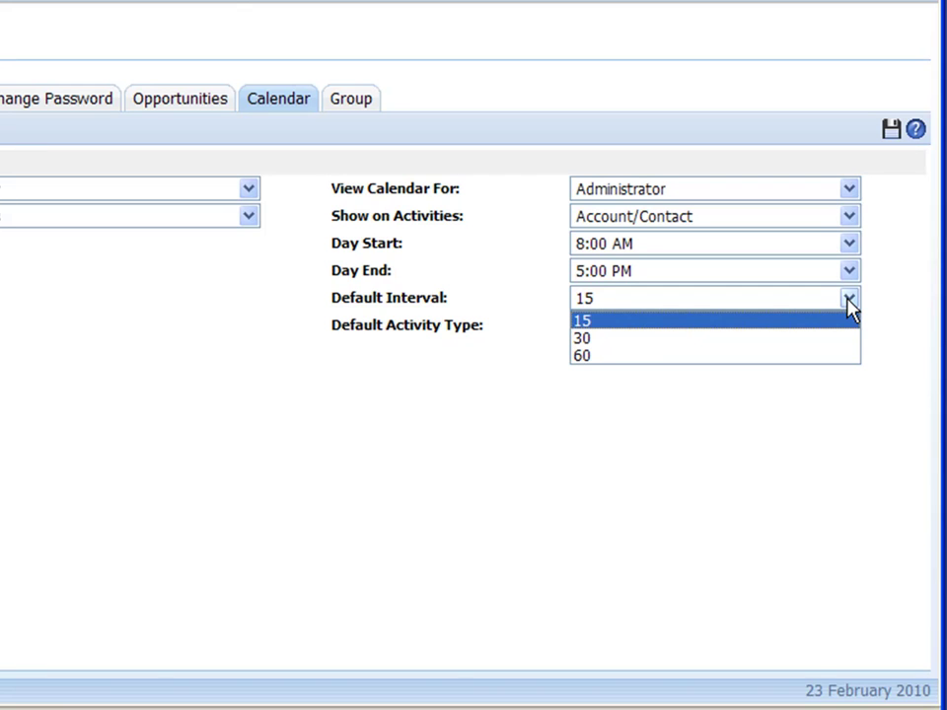
{"action": "left_click", "coordinate": [747, 322]}
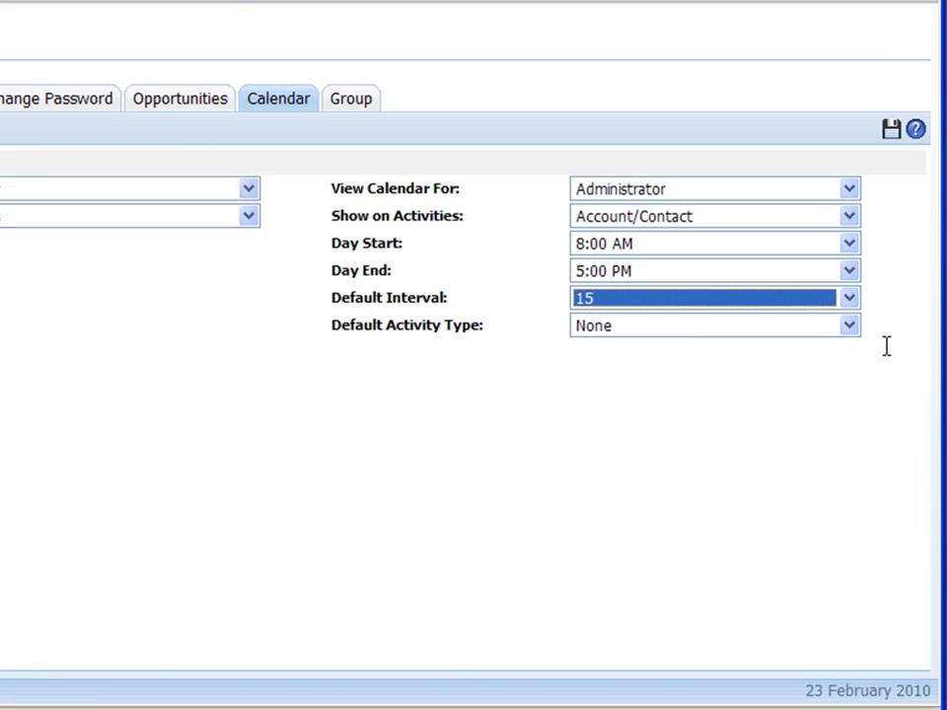
{"action": "left_click", "coordinate": [854, 331]}
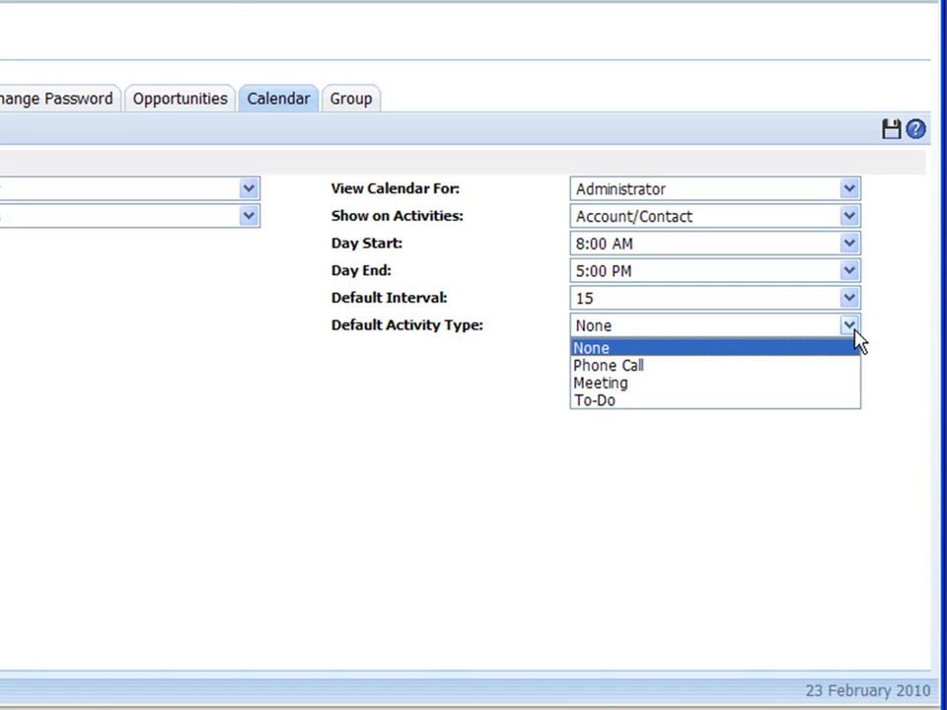
{"action": "left_click", "coordinate": [857, 341]}
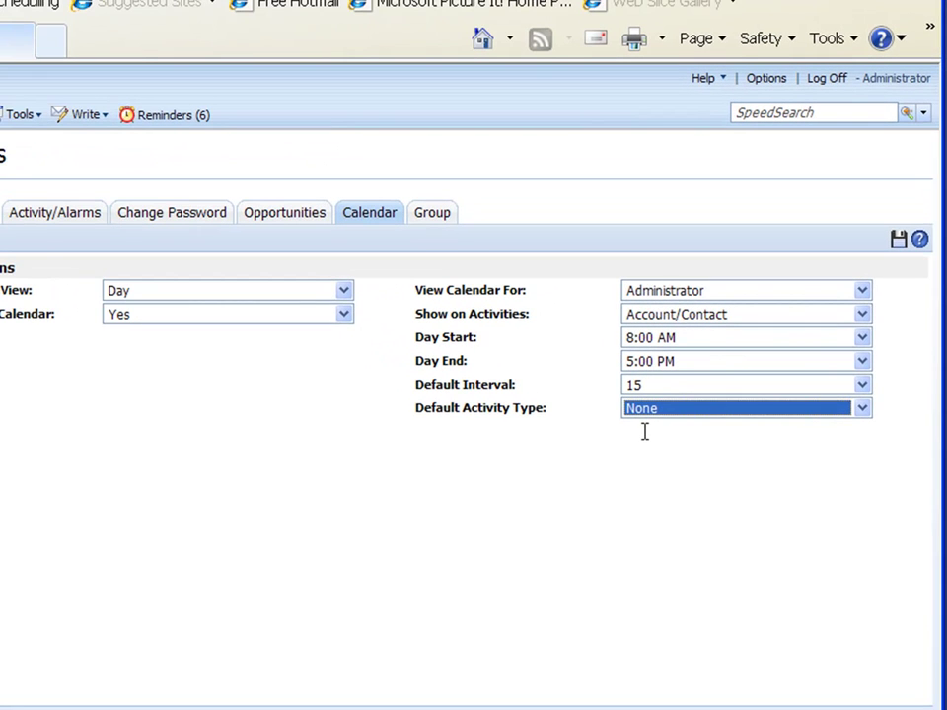
{"action": "left_click", "coordinate": [900, 242]}
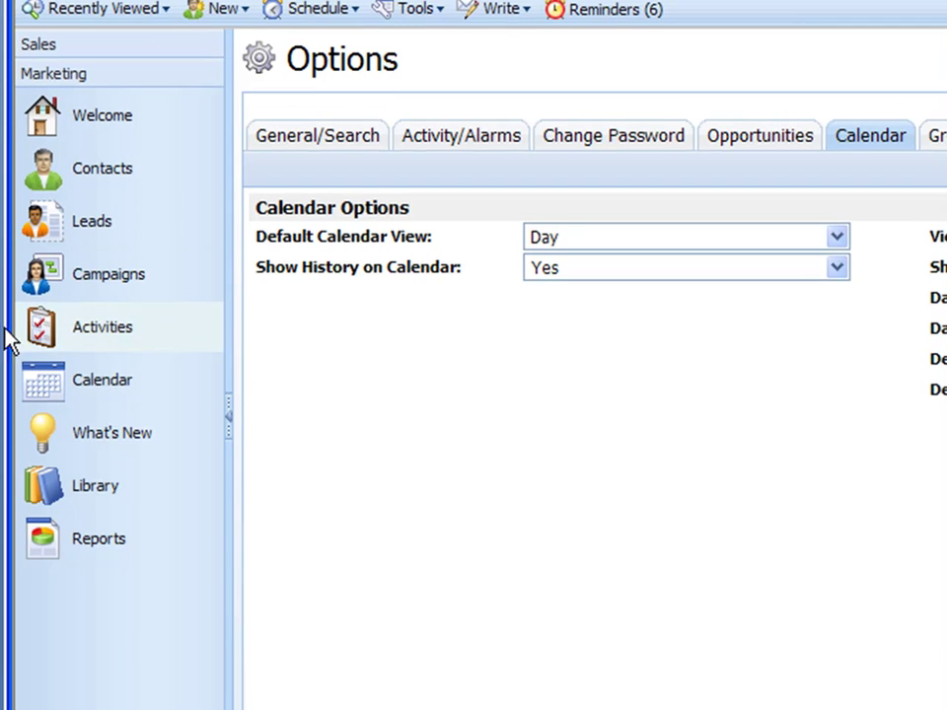
- Check the day view of the Calendar with the saved settings, and return to the Activity/Alarms options
{"action": "left_click", "coordinate": [39, 391]}
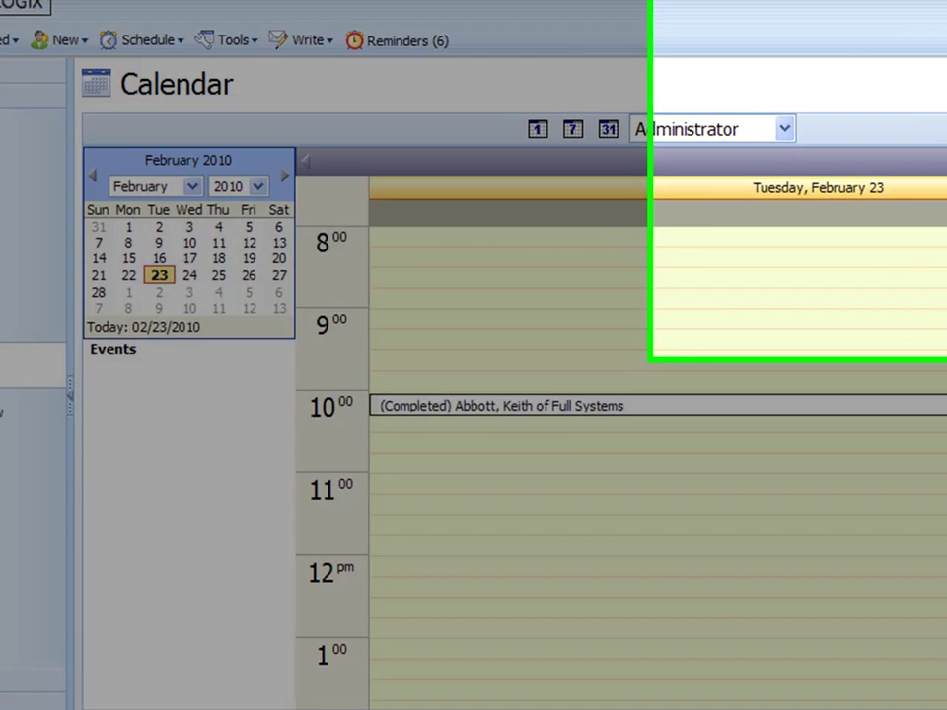
{"action": "left_click", "coordinate": [708, 153]}
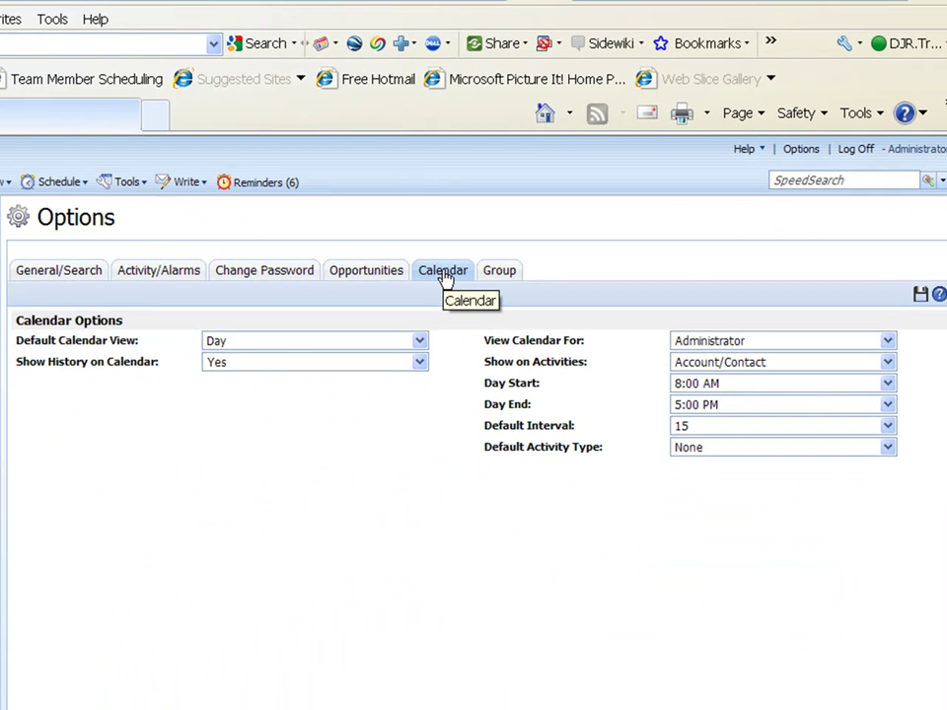
{"action": "left_click", "coordinate": [158, 271]}
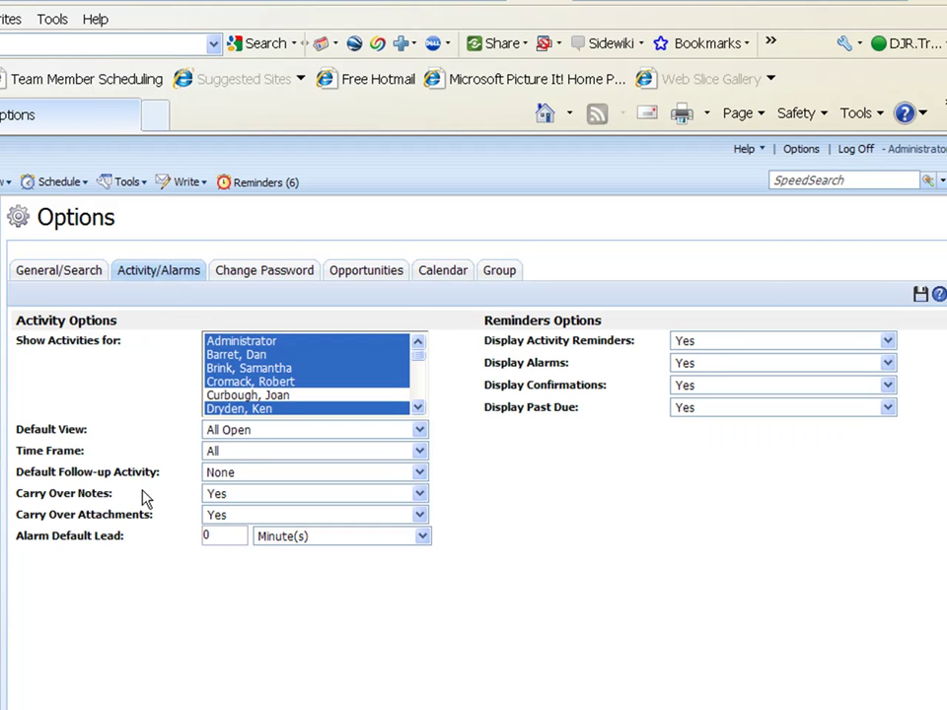